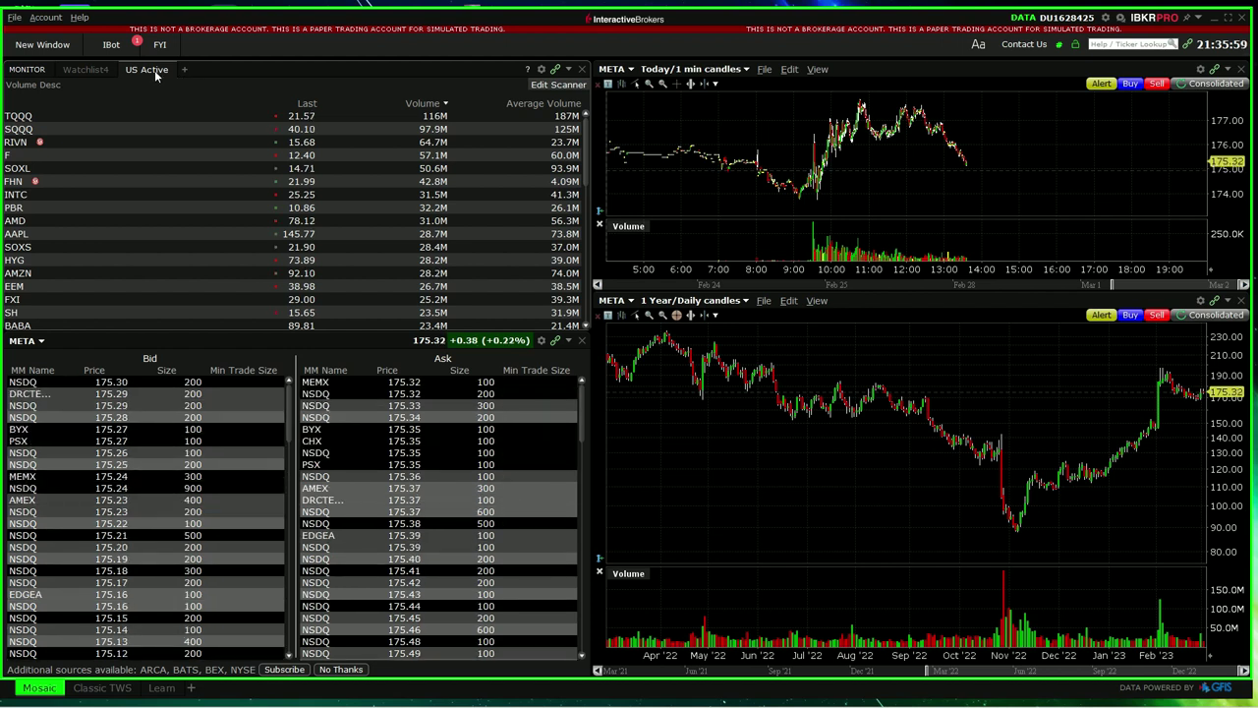
- Add a Mosaic Market Scanner tab to the monitor and load the saved US Movers scan into it
{"action": "left_click", "coordinate": [51, 46]}
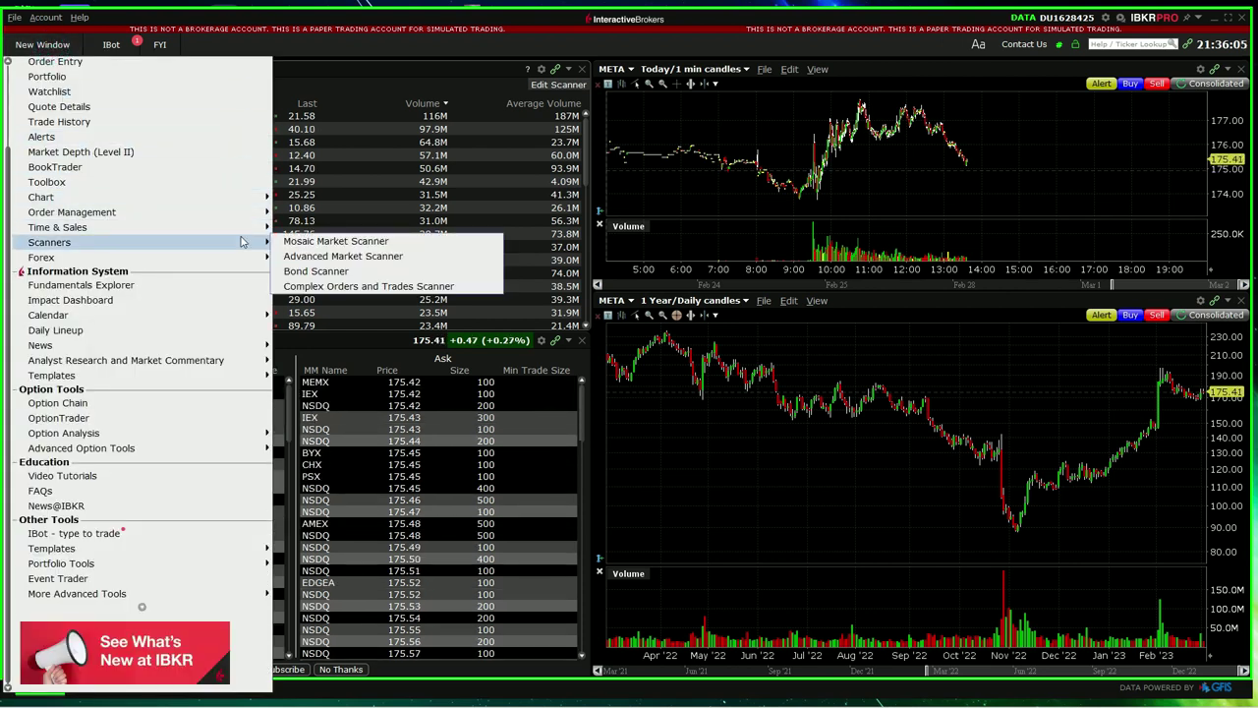
{"action": "left_click", "coordinate": [317, 70]}
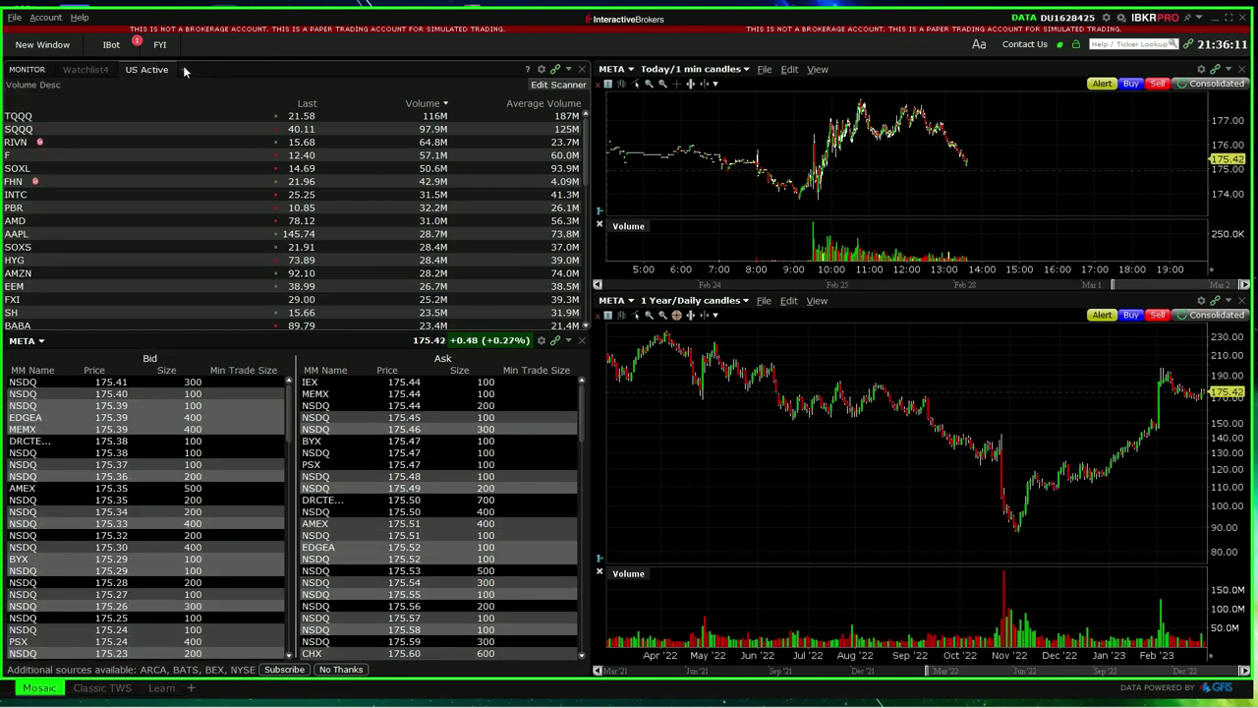
{"action": "left_click", "coordinate": [184, 71]}
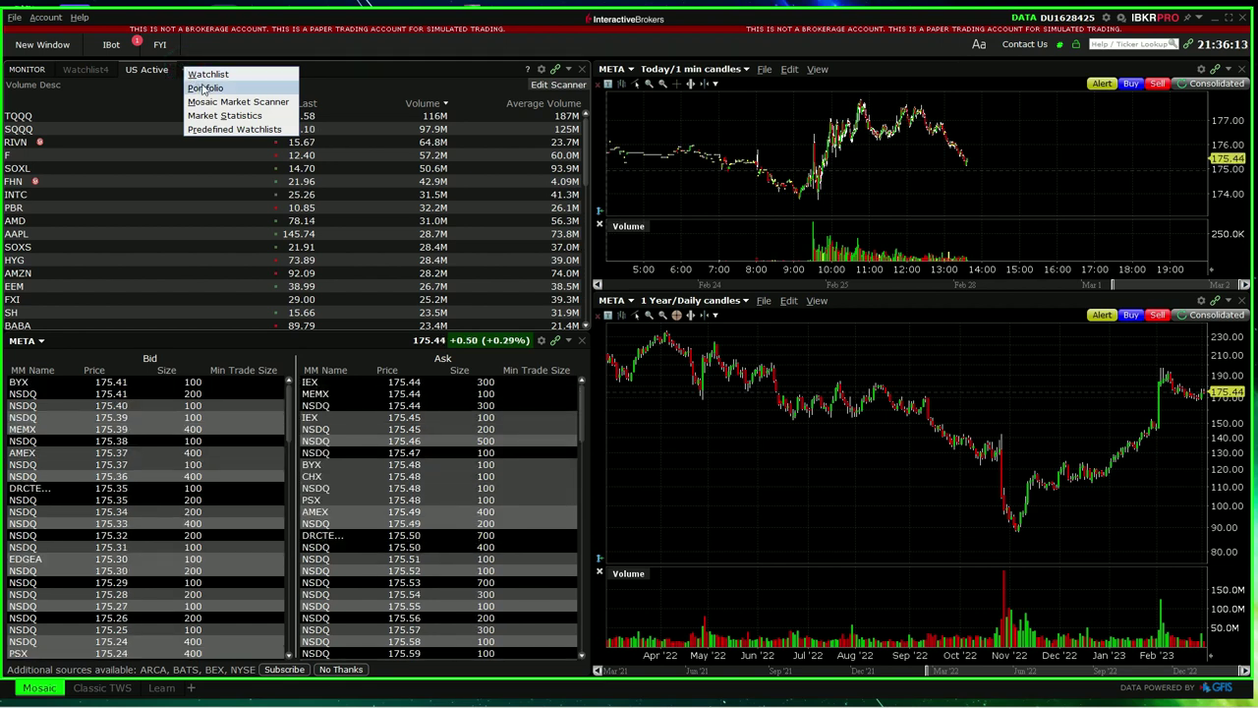
{"action": "left_click", "coordinate": [218, 102]}
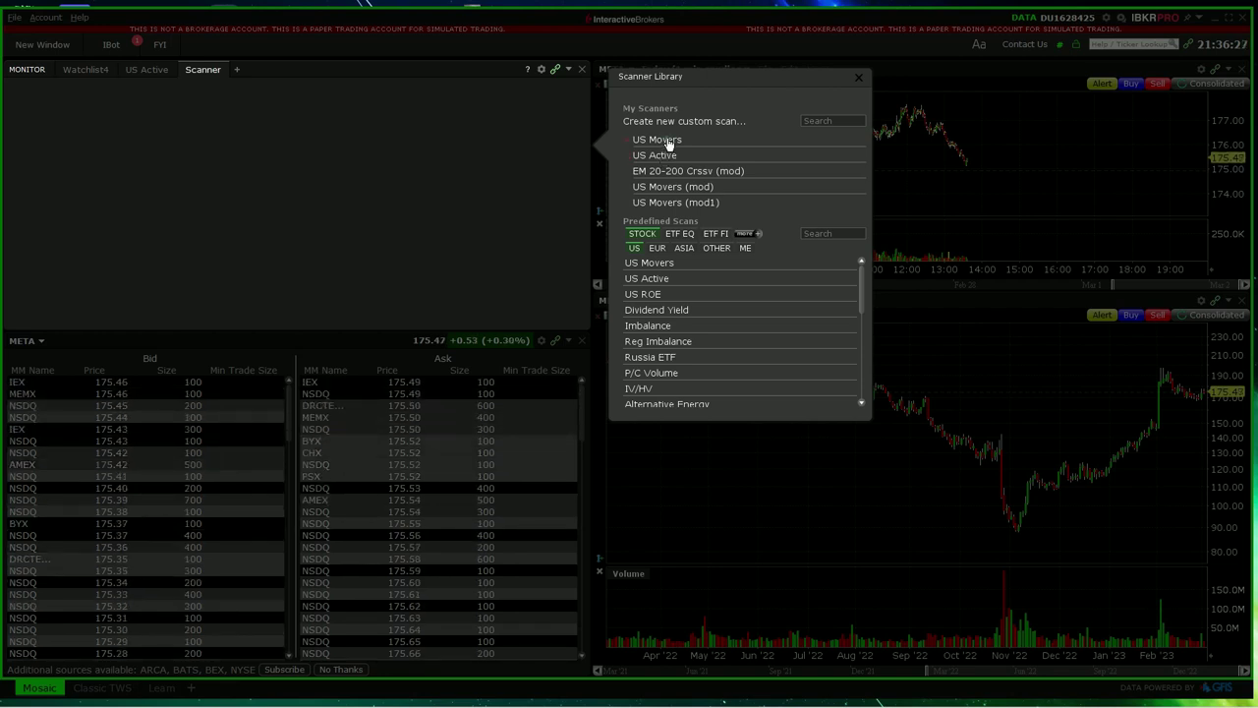
{"action": "left_click", "coordinate": [667, 140]}
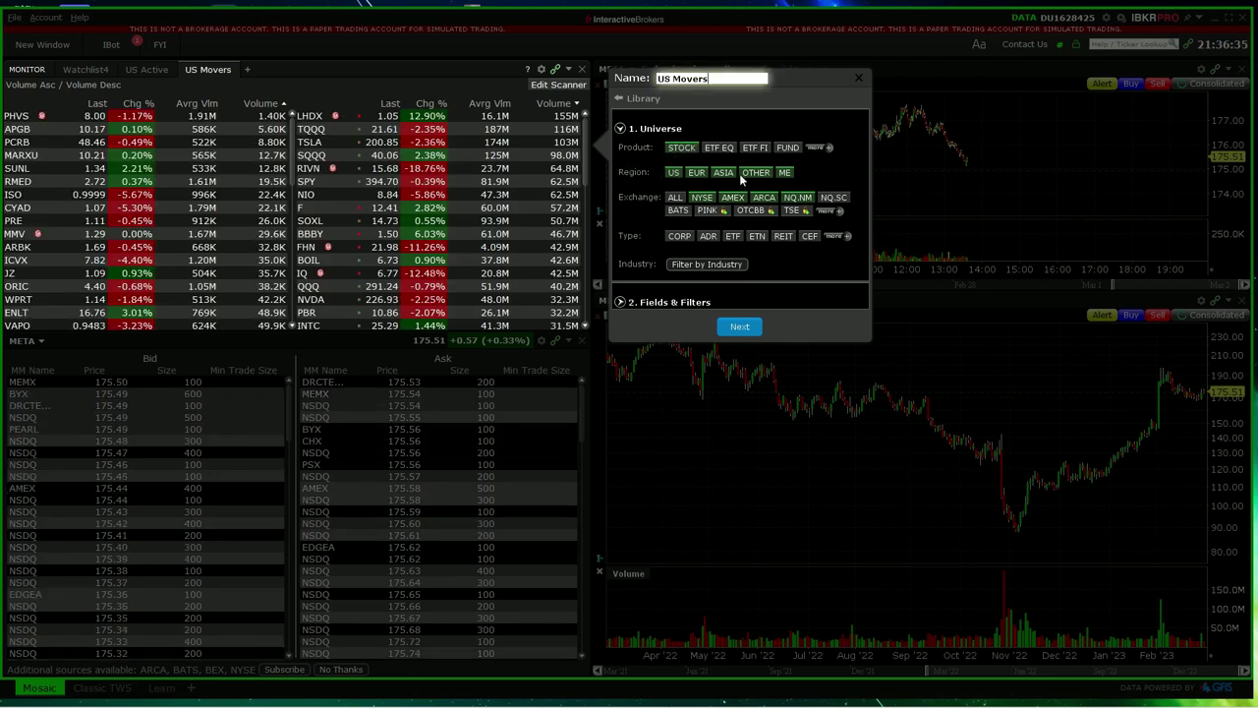
- Restrict the scan's region to US by deselecting EUR, ASIA, OTHER and ME
{"action": "left_click", "coordinate": [697, 172]}
{"action": "left_click", "coordinate": [723, 172]}
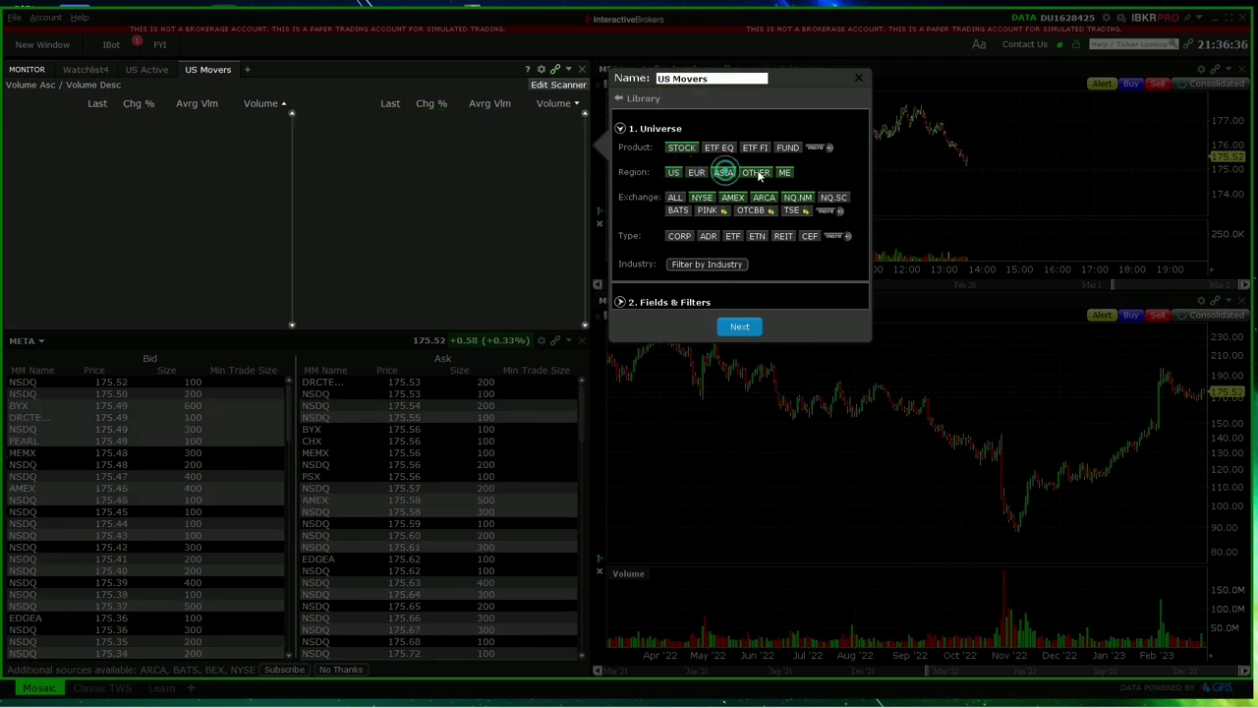
{"action": "left_click", "coordinate": [786, 173]}
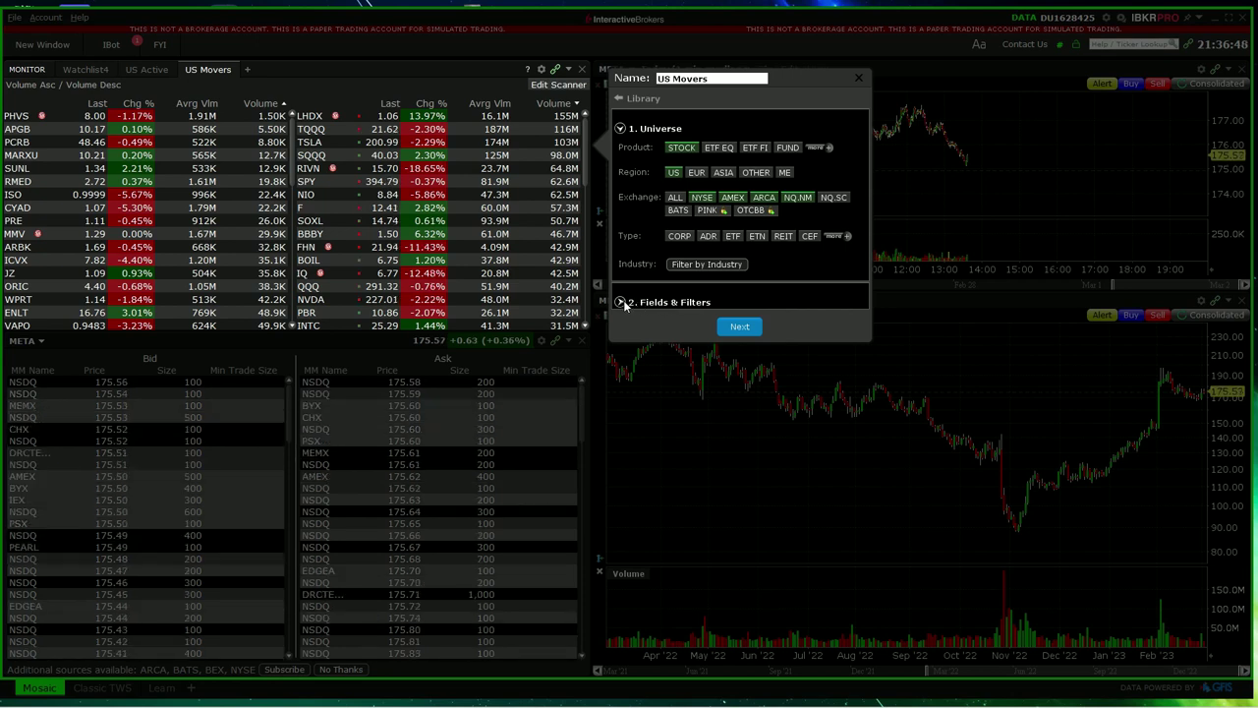
- Expand the scan's fields and filters and sort the Last price field High to Low
{"action": "left_click", "coordinate": [621, 302]}
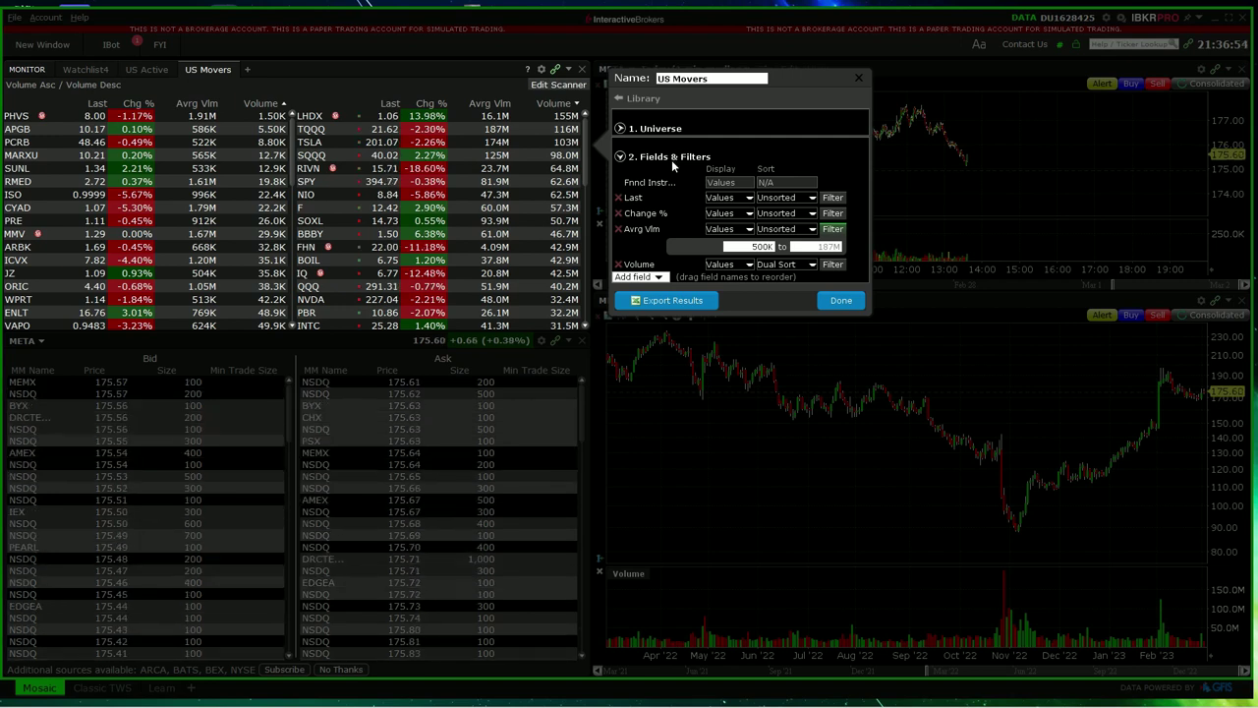
{"action": "left_click", "coordinate": [731, 200]}
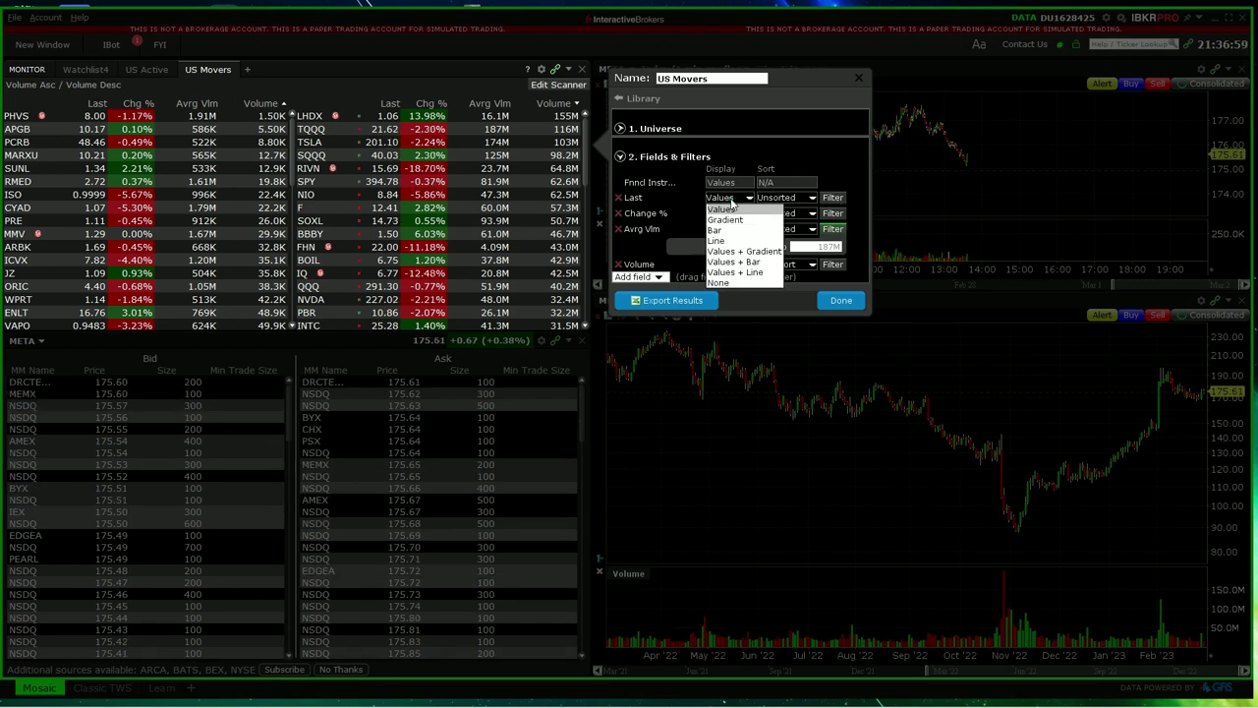
{"action": "left_click", "coordinate": [792, 200]}
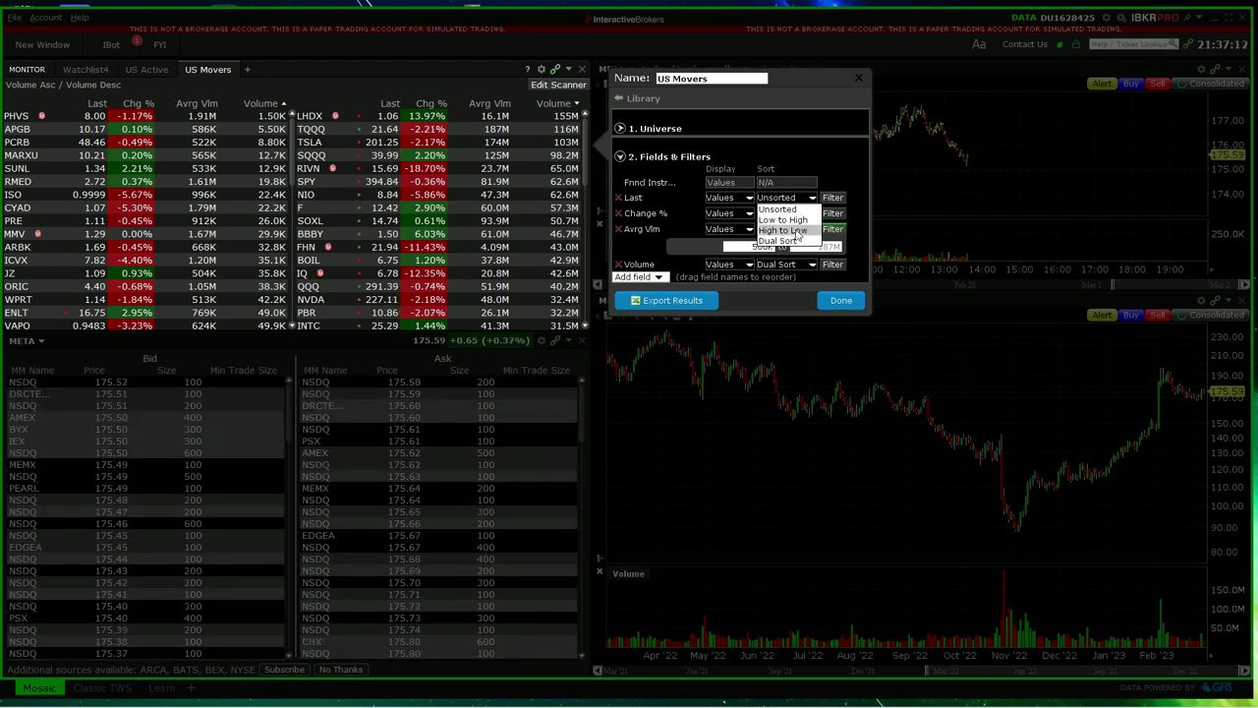
{"action": "left_click", "coordinate": [796, 231]}
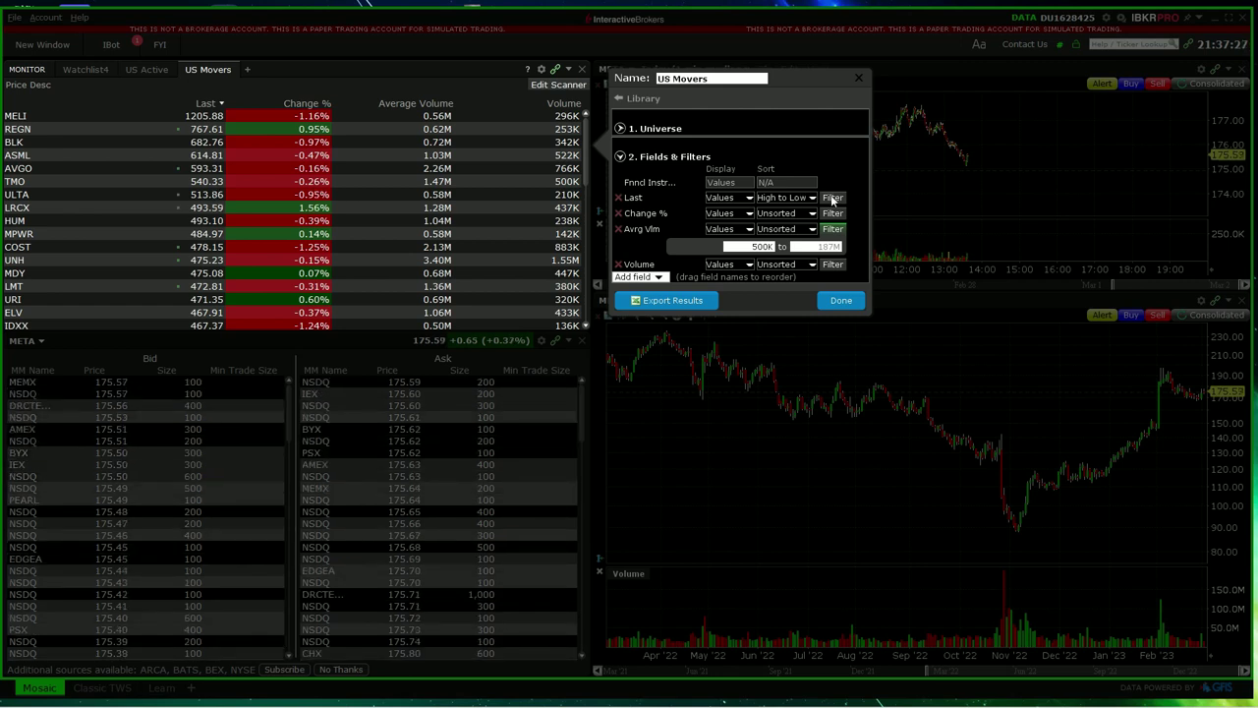
- Filter the Last price to a maximum of 767 and finish editing the scan
{"action": "left_click", "coordinate": [833, 198]}
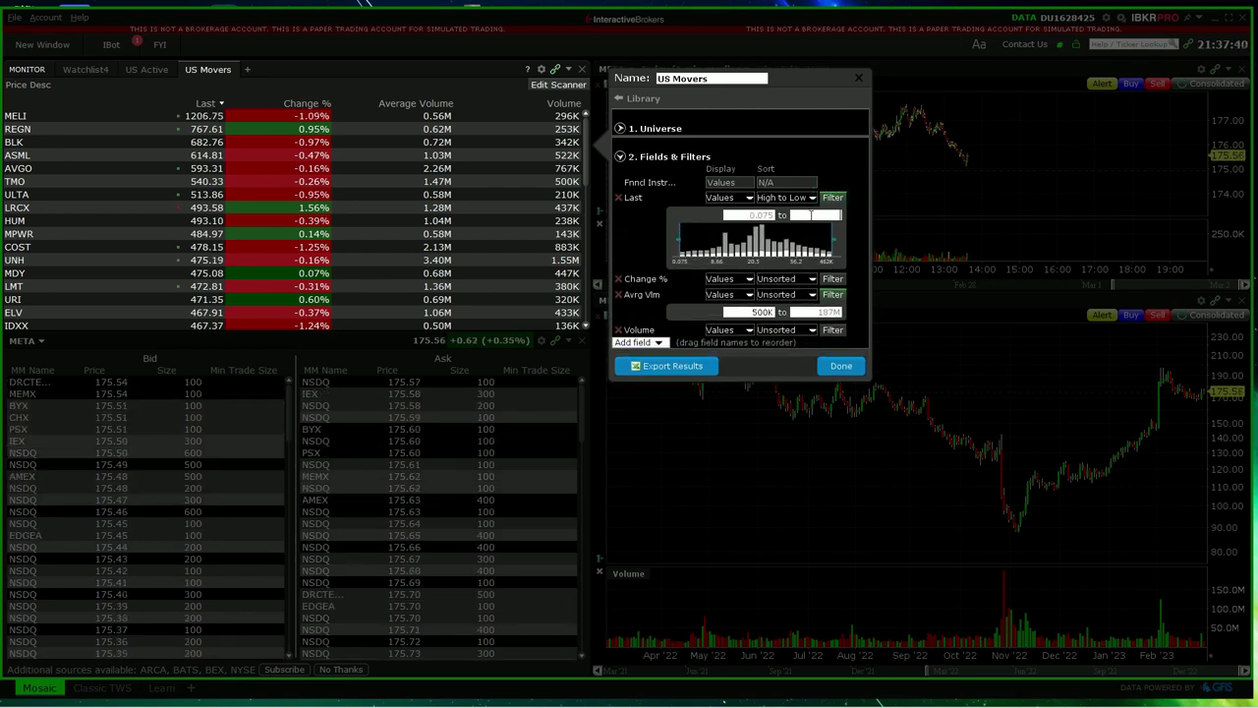
{"action": "left_click", "coordinate": [809, 215]}
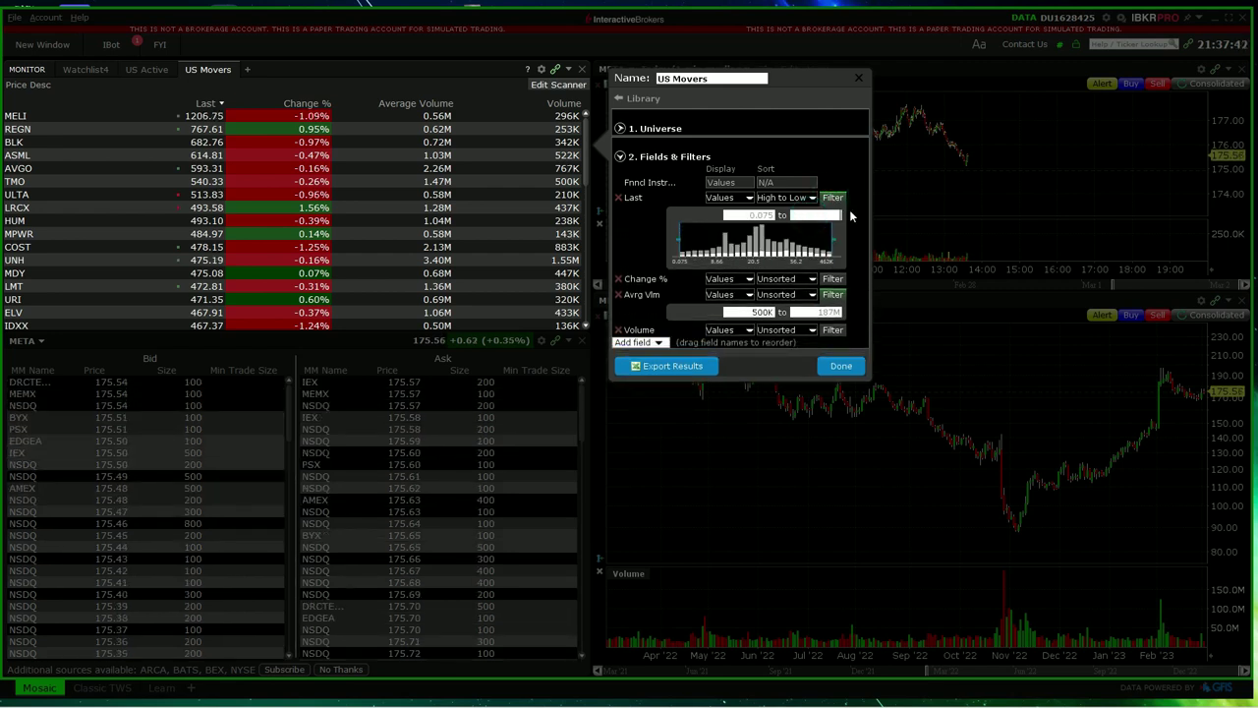
{"action": "type", "text": "767"}
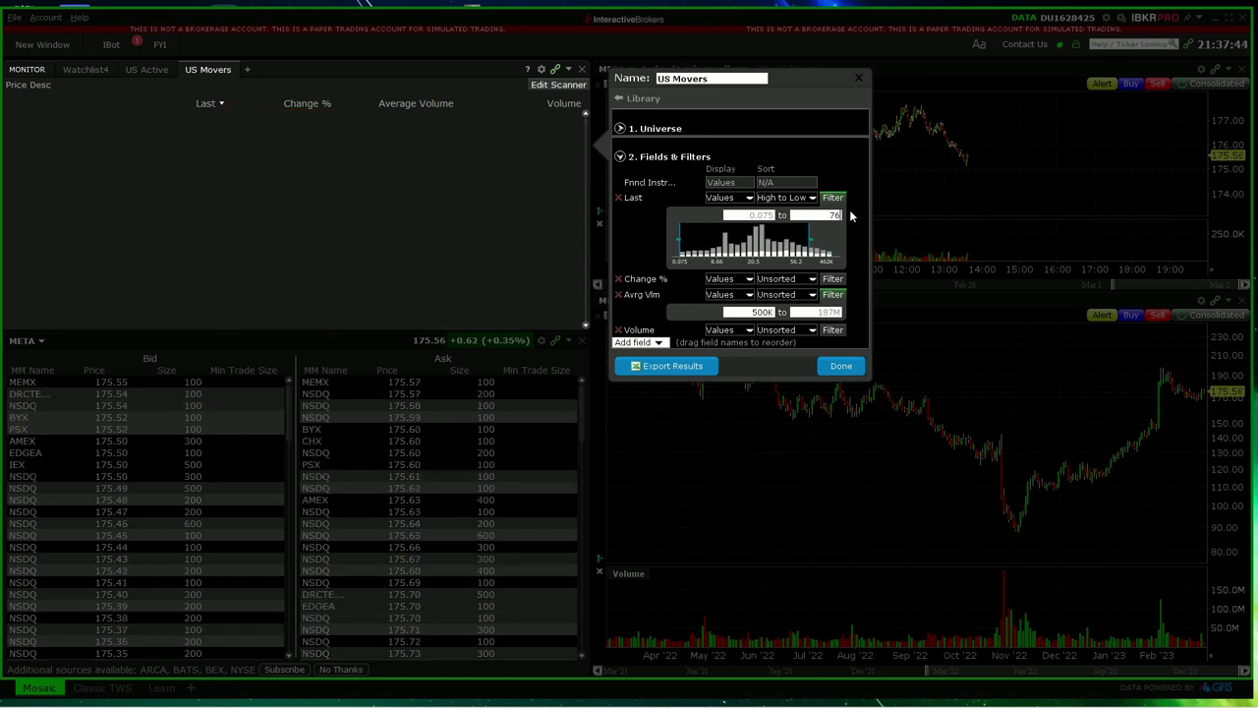
{"action": "left_click", "coordinate": [841, 366]}
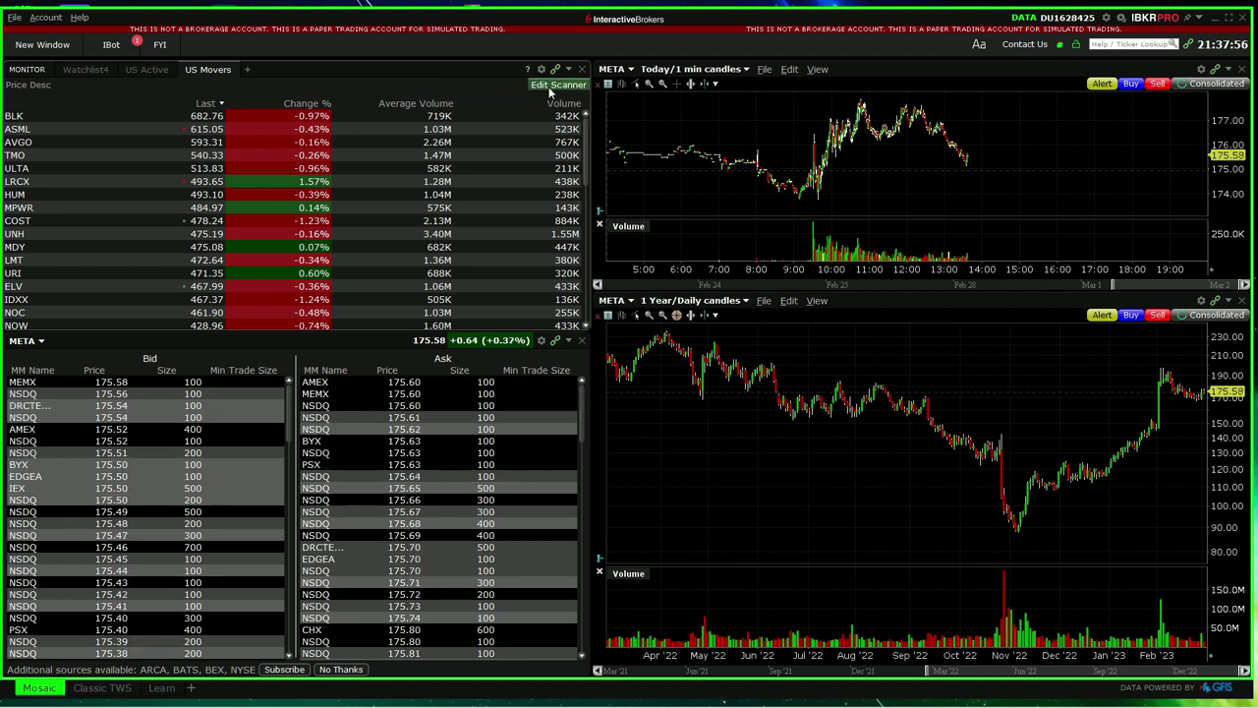
- Reopen the scan's settings, set the Last price filter to 10 to 200, and finish editing
{"action": "left_click", "coordinate": [553, 86]}
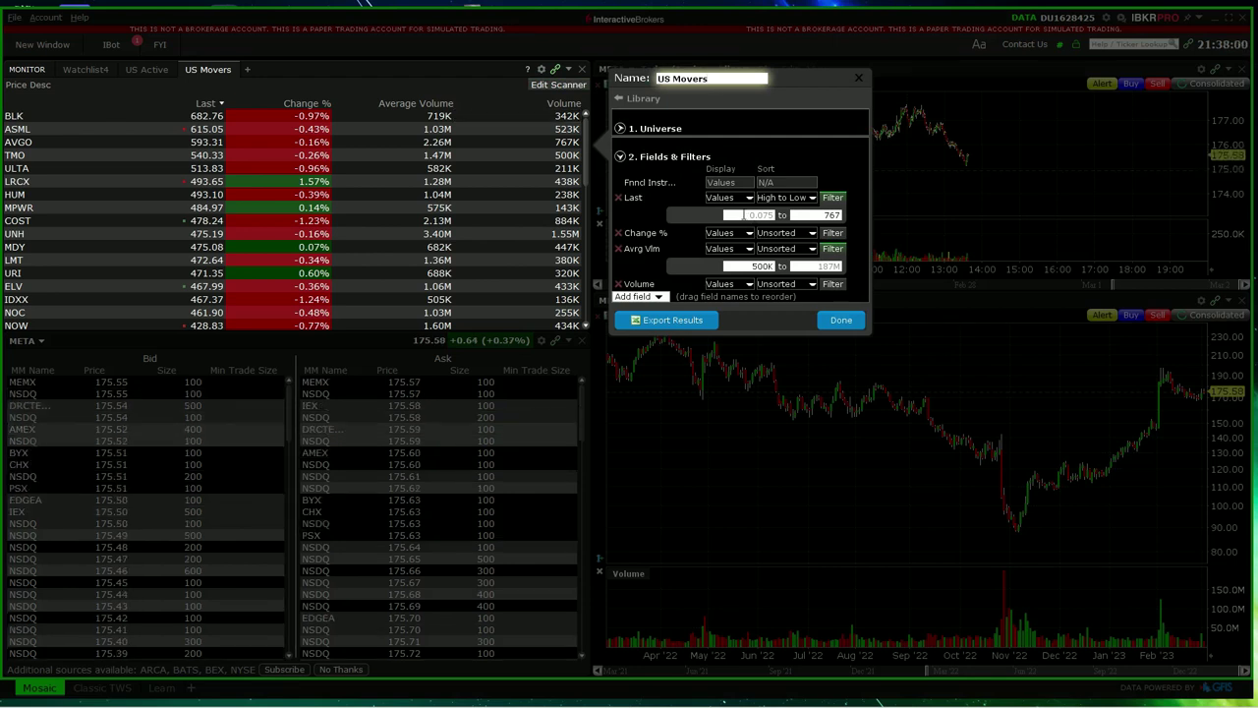
{"action": "left_click", "coordinate": [744, 214]}
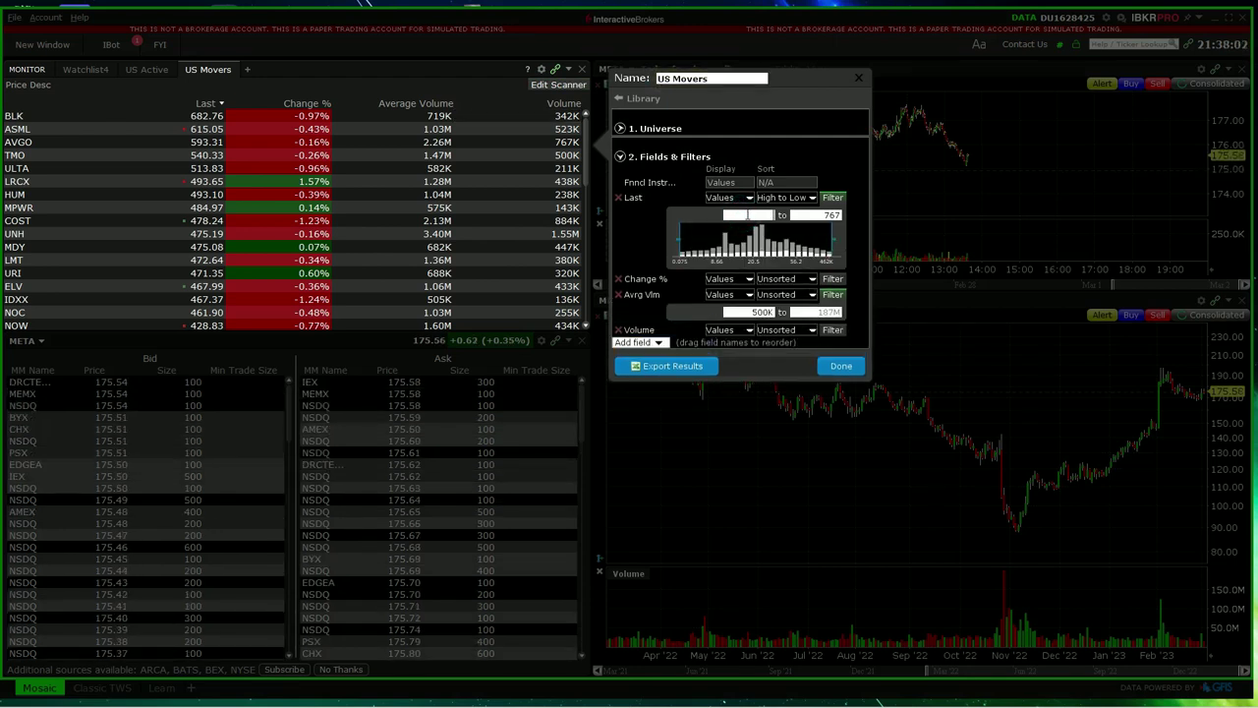
{"action": "type", "text": "10"}
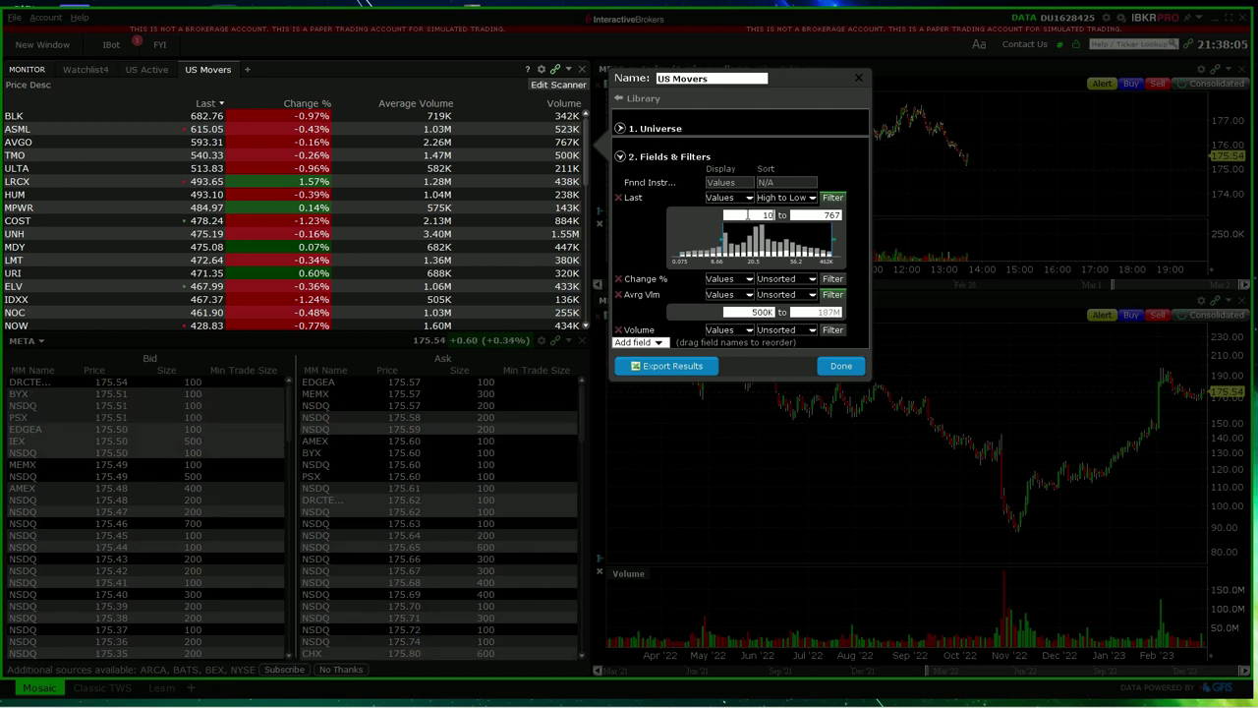
{"action": "left_click", "coordinate": [828, 214]}
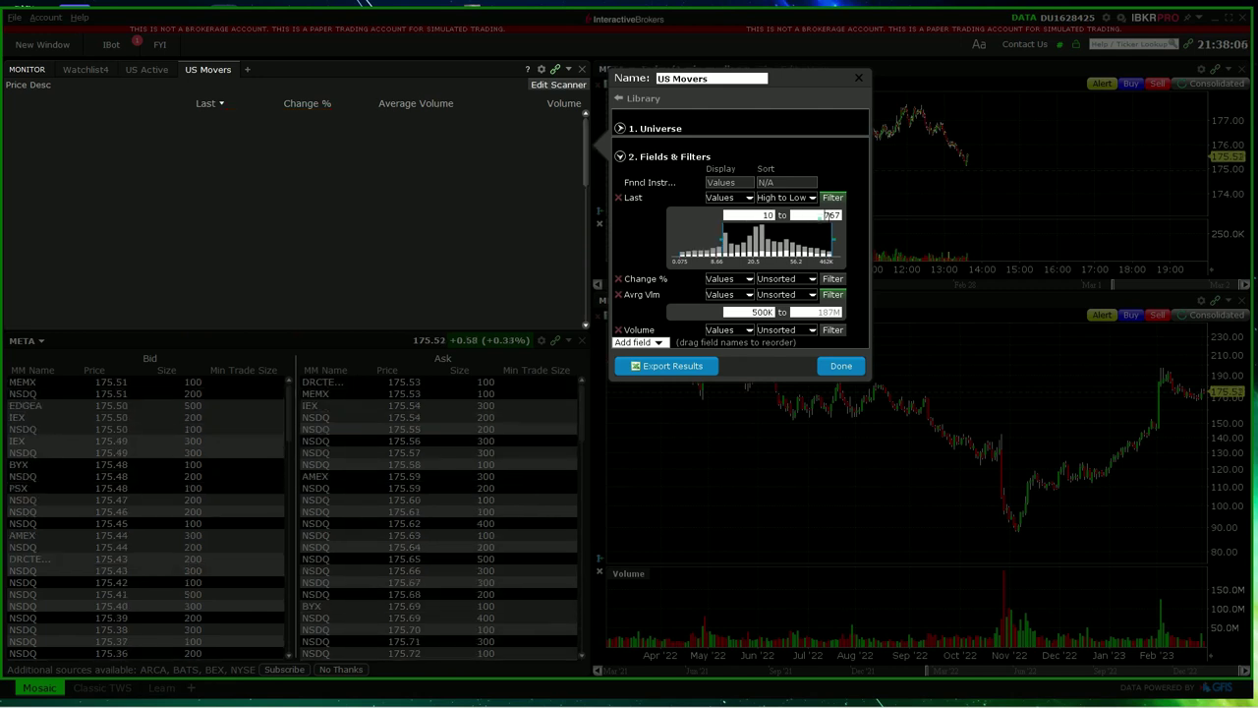
{"action": "type", "text": "200"}
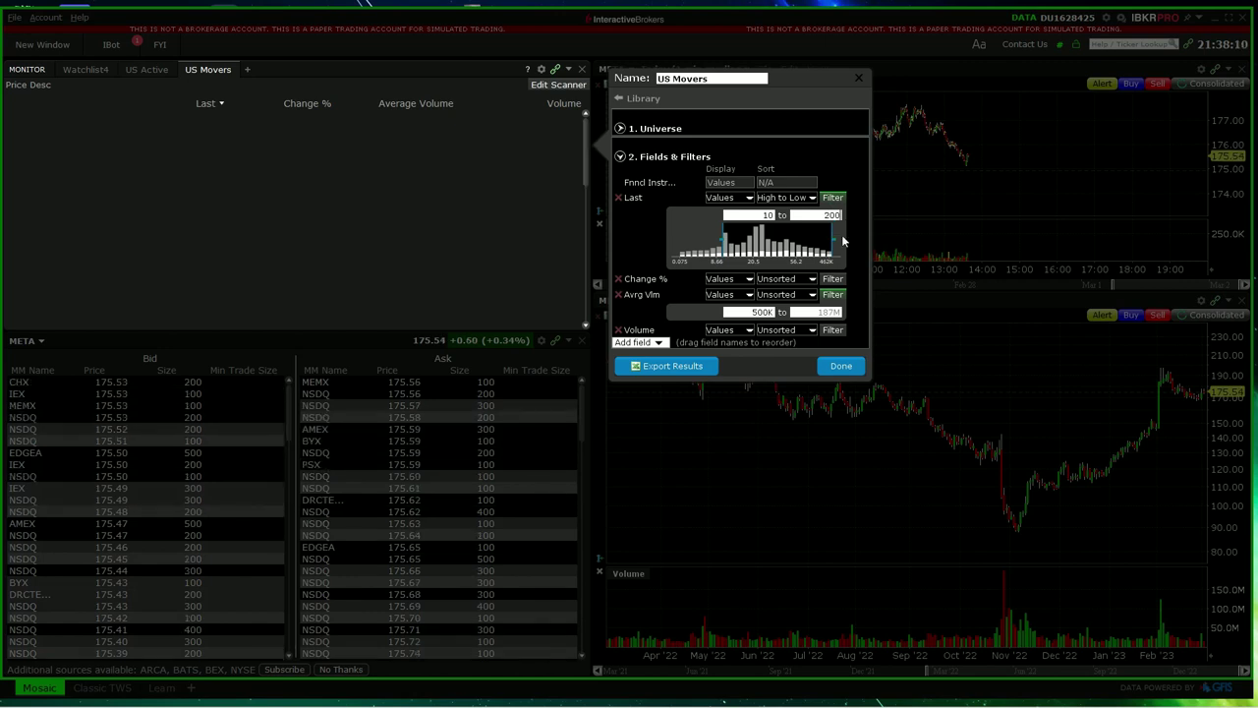
{"action": "left_click", "coordinate": [851, 369]}
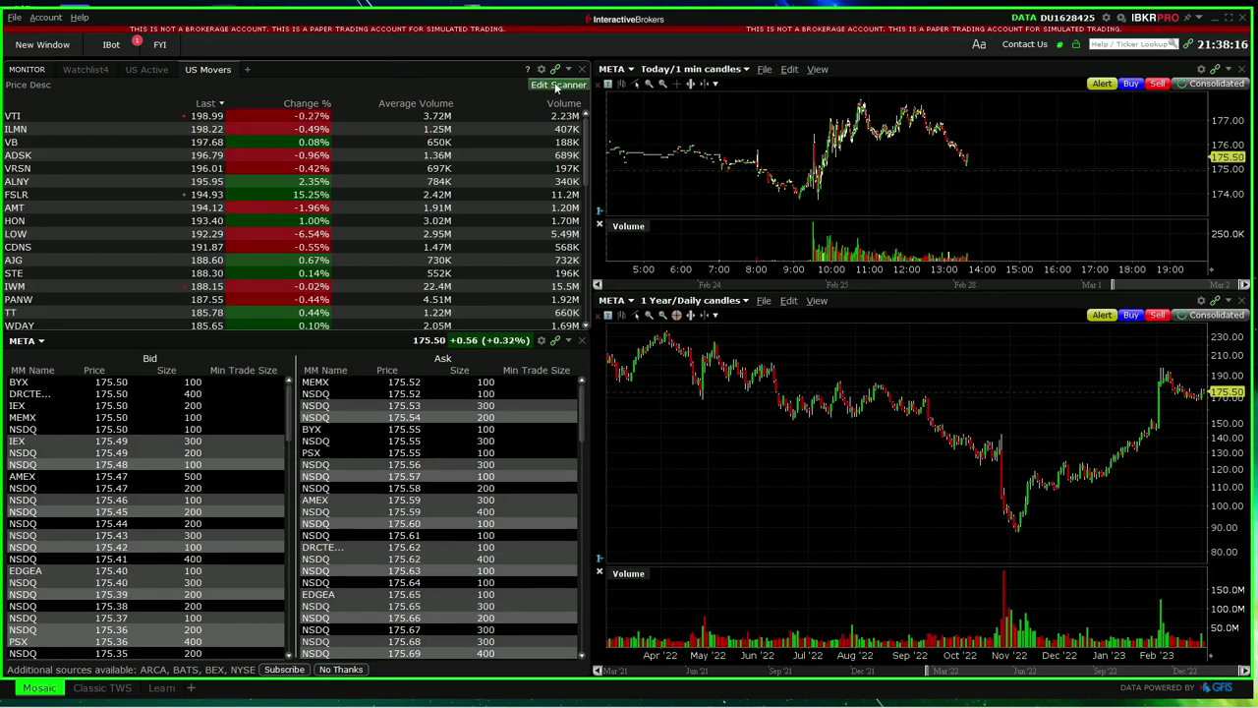
- Sort the scan results by Change % in descending order and filter Change % to between 2% and 9%
{"action": "left_click", "coordinate": [309, 104]}
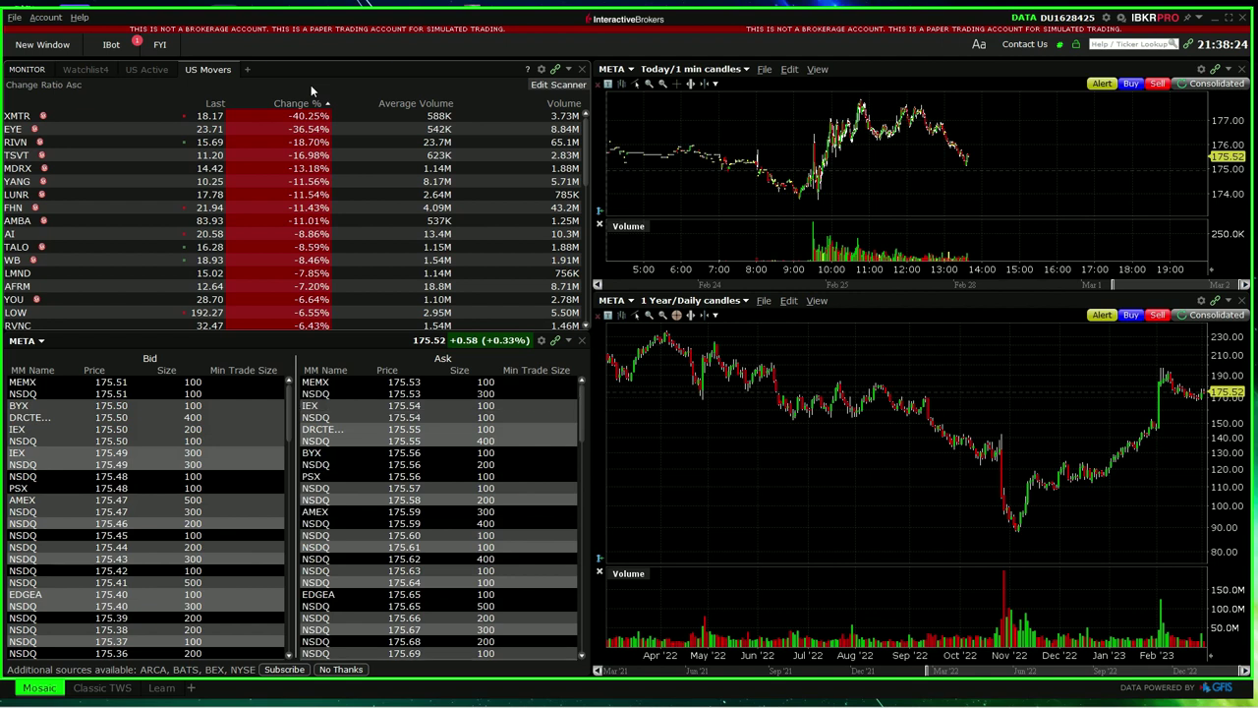
{"action": "left_click", "coordinate": [308, 104]}
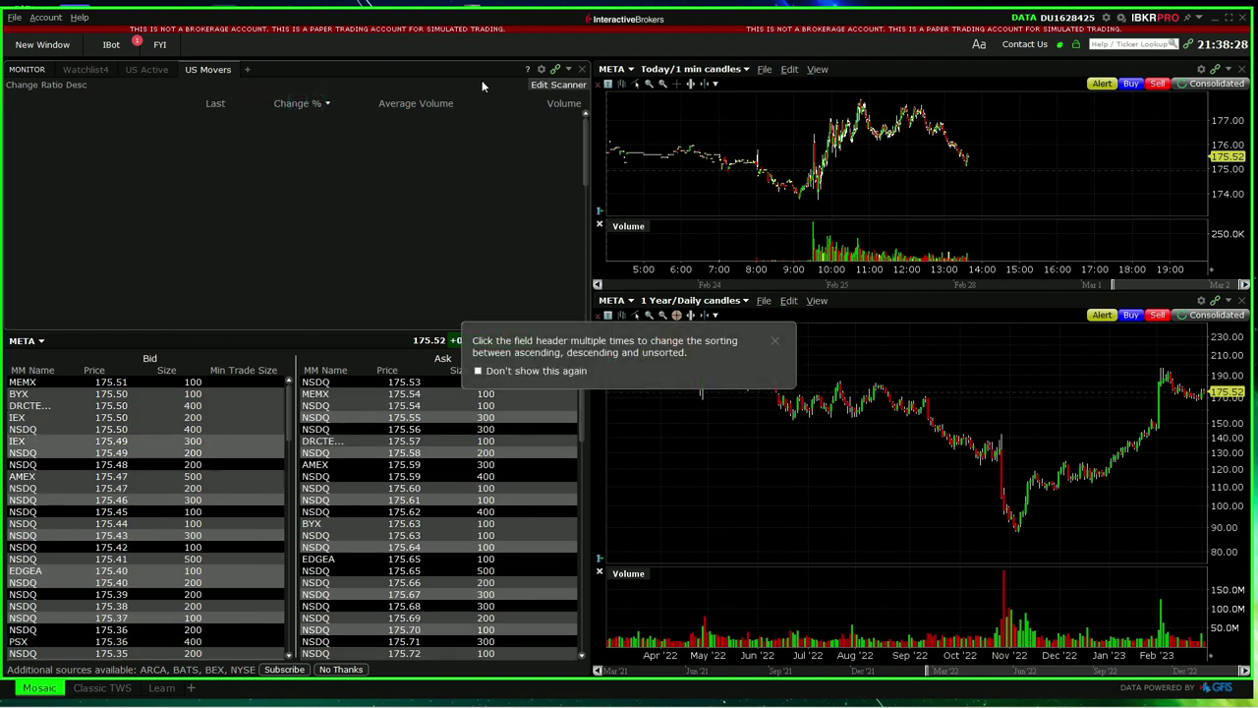
{"action": "left_click", "coordinate": [543, 86]}
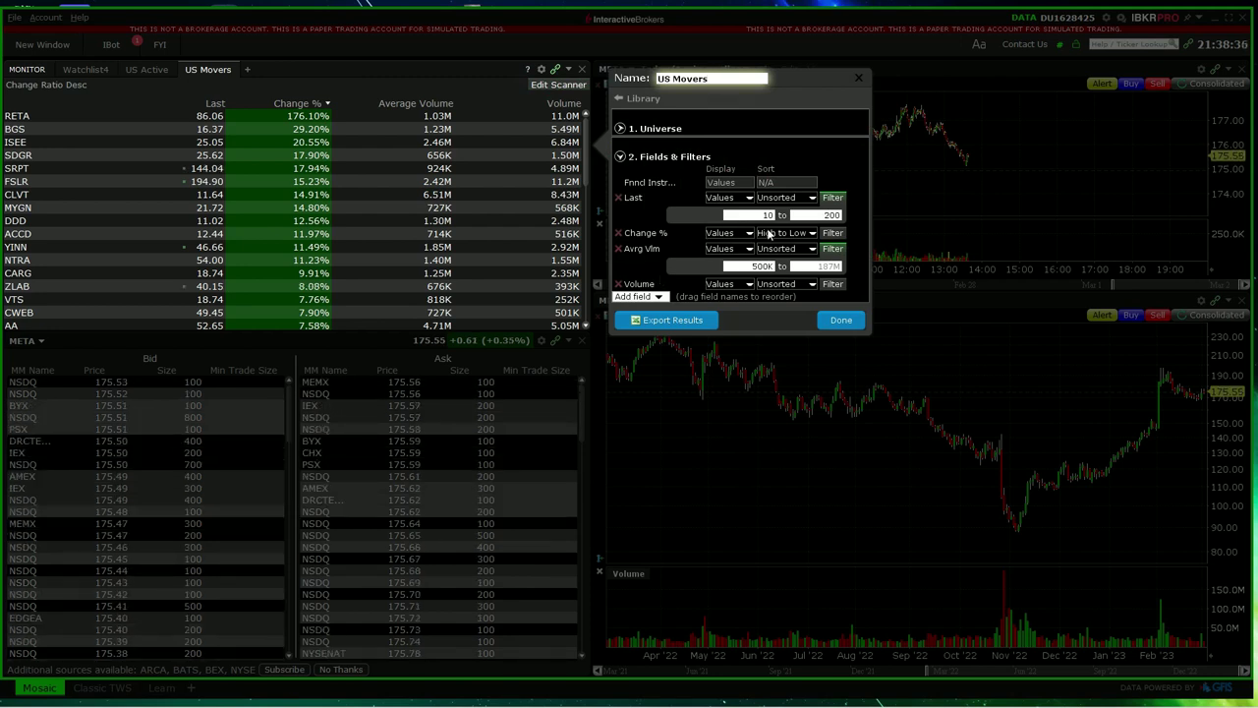
{"action": "left_click", "coordinate": [832, 233]}
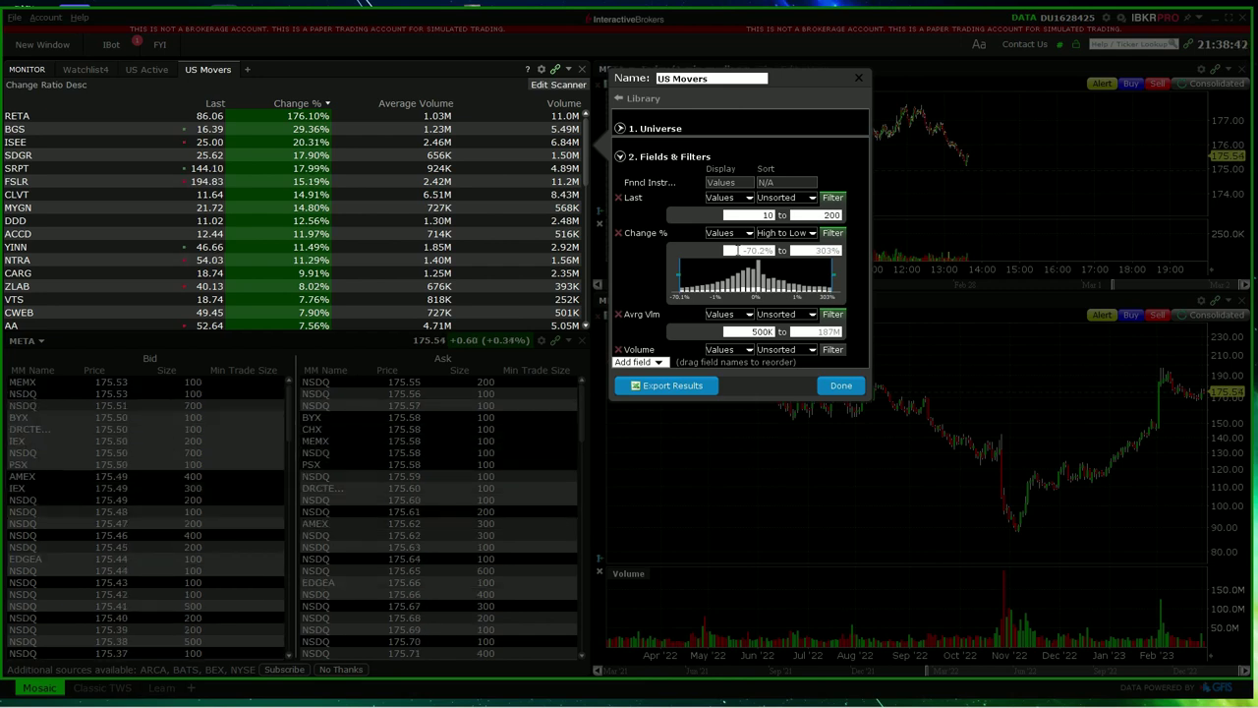
{"action": "left_click", "coordinate": [735, 249]}
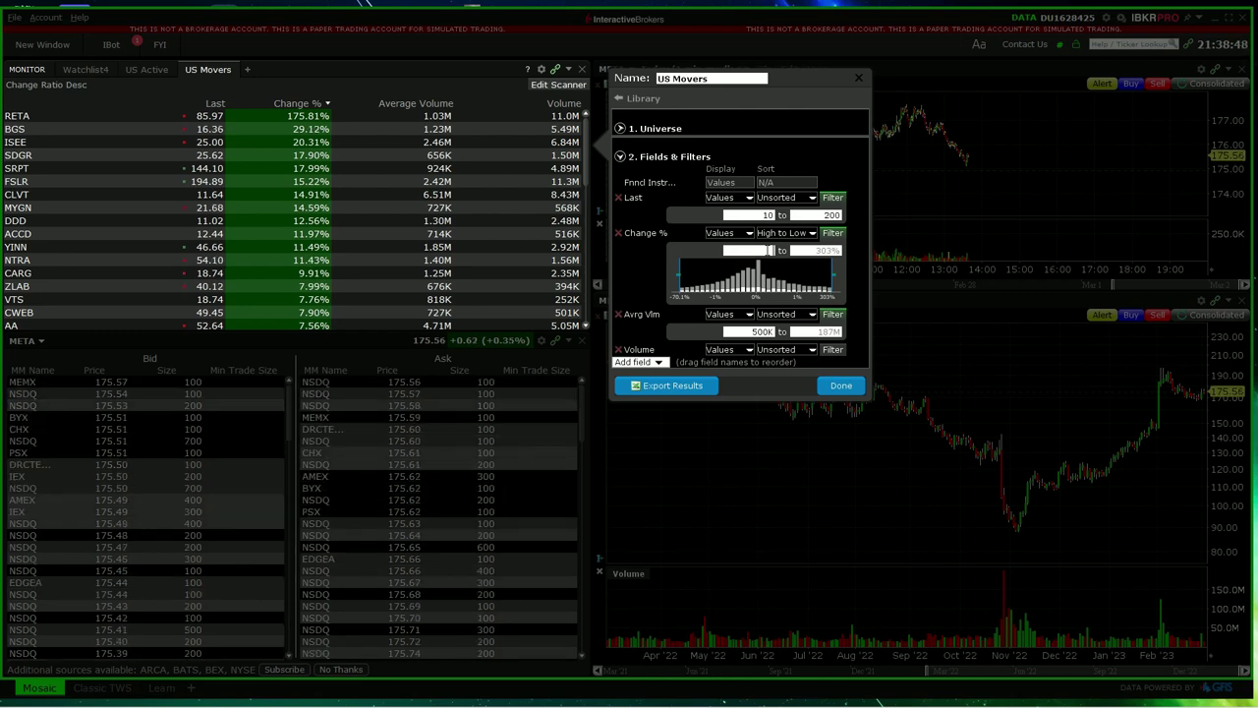
{"action": "type", "text": "2"}
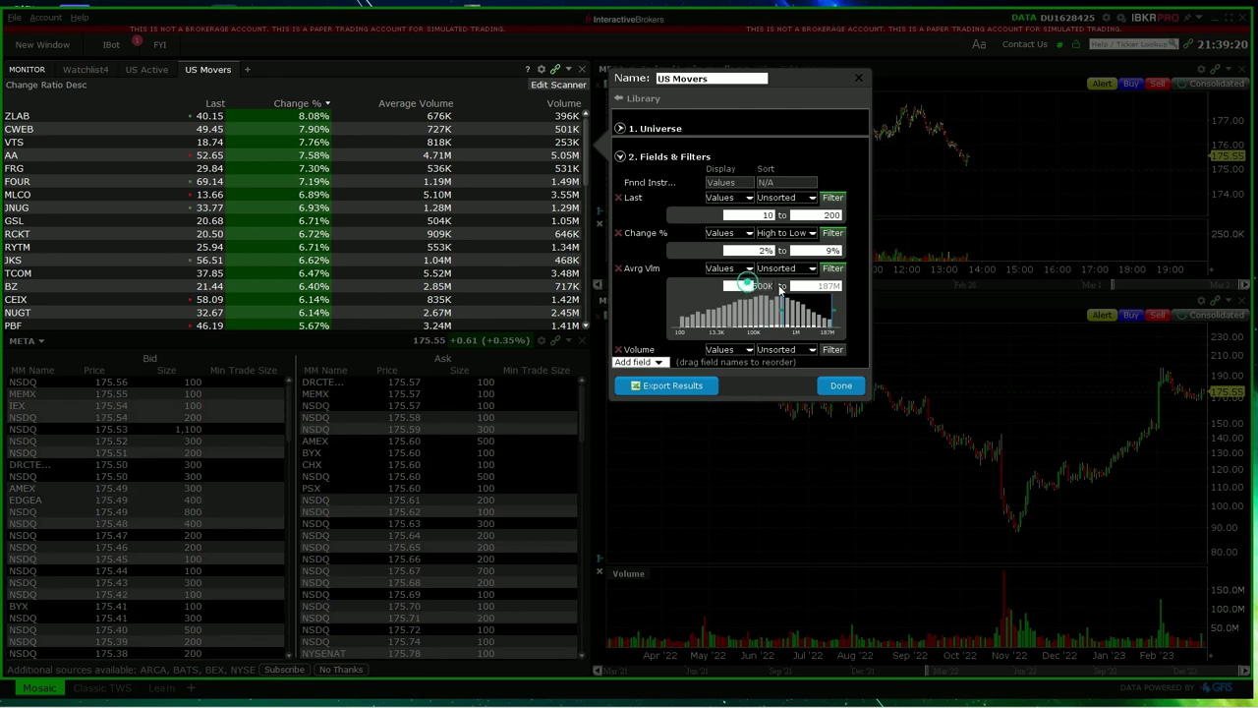
- Set the minimum average volume to 1M, filter Volume to greater than 500K, and finish editing the scan
{"action": "left_click_drag", "start_coordinate": [781, 288], "coordinate": [789, 286]}
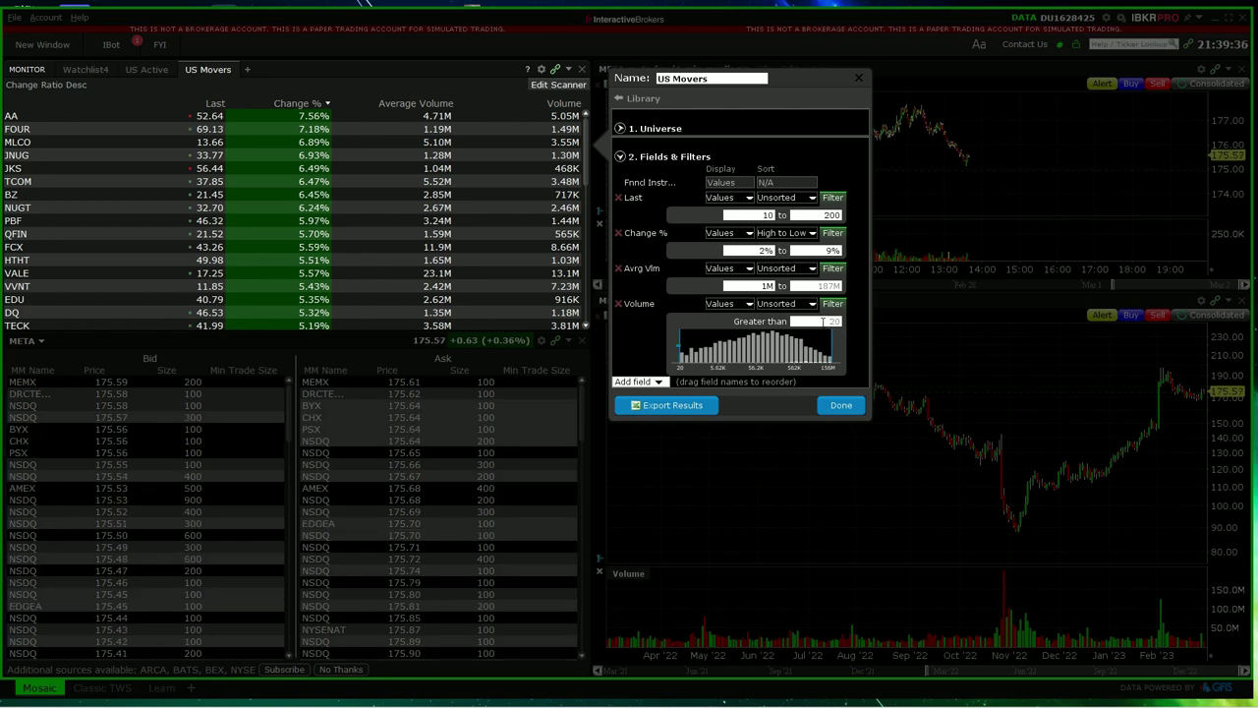
{"action": "left_click", "coordinate": [821, 321]}
{"action": "type", "text": "500"}
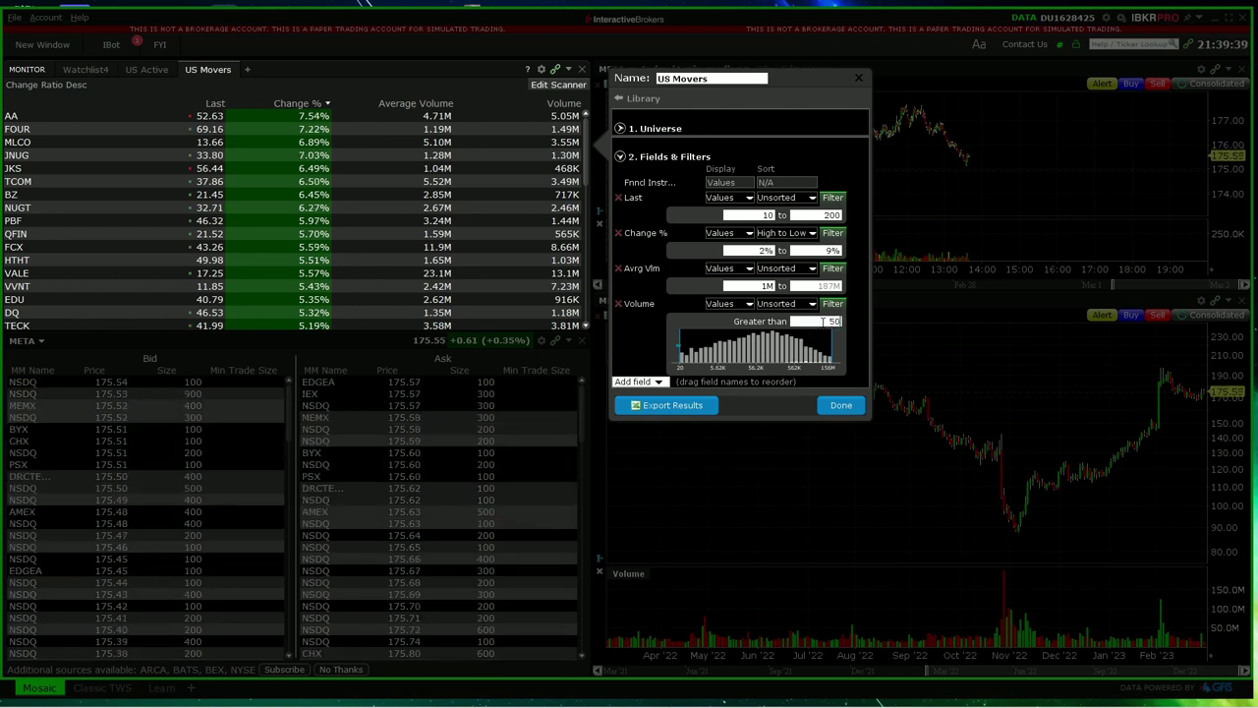
{"action": "type", "text": "k"}
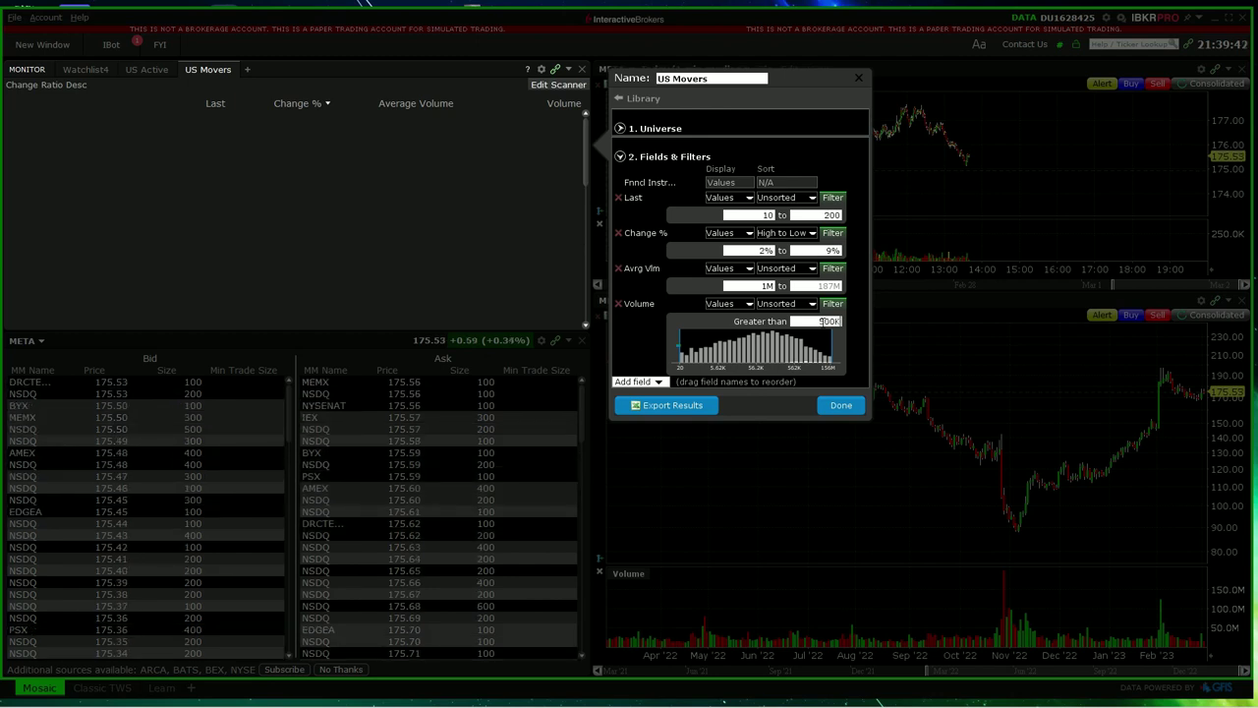
{"action": "key", "text": "Return"}
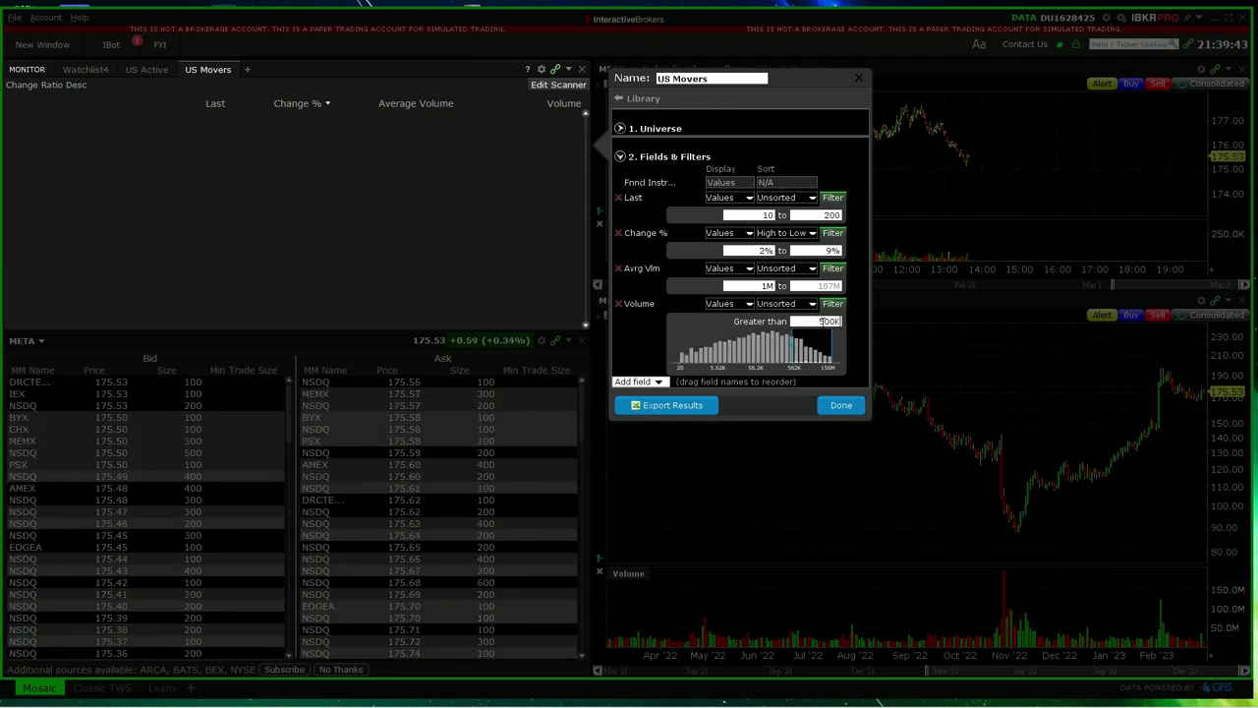
{"action": "left_click", "coordinate": [839, 404]}
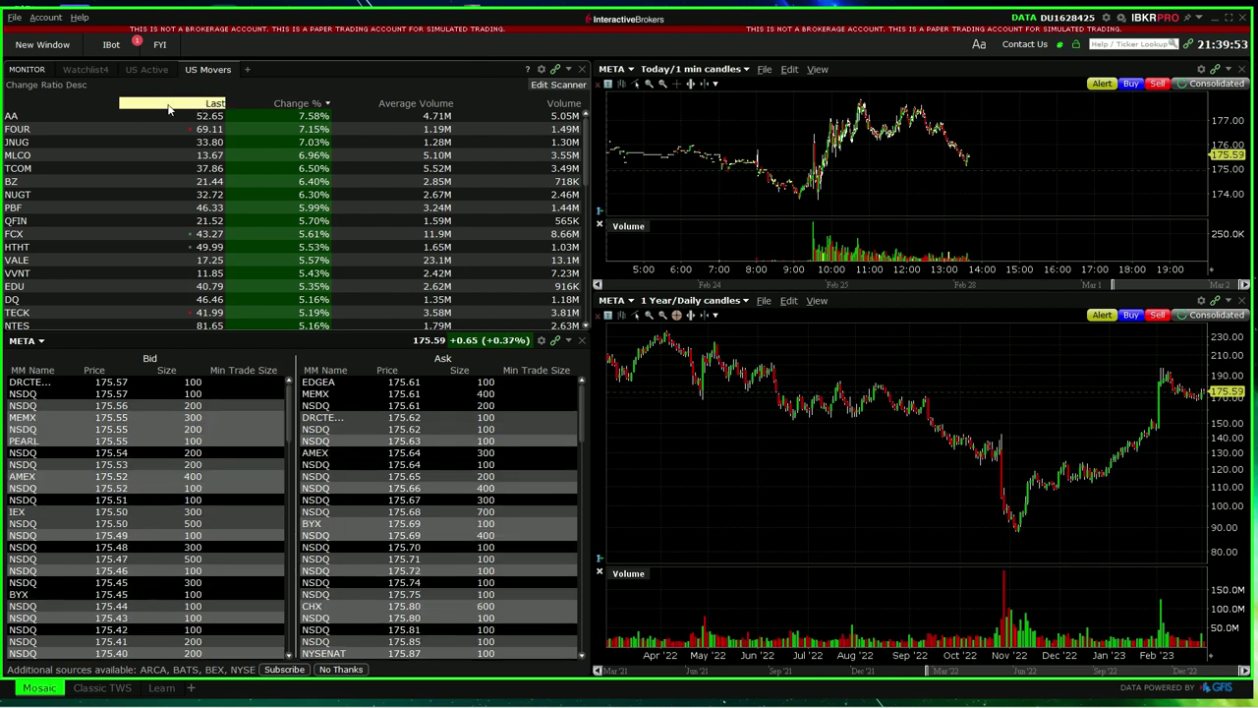
- Narrow the Last and Change % columns of the US Movers results, and auto-adjust the column widths
{"action": "left_click_drag", "start_coordinate": [116, 103], "coordinate": [101, 103]}
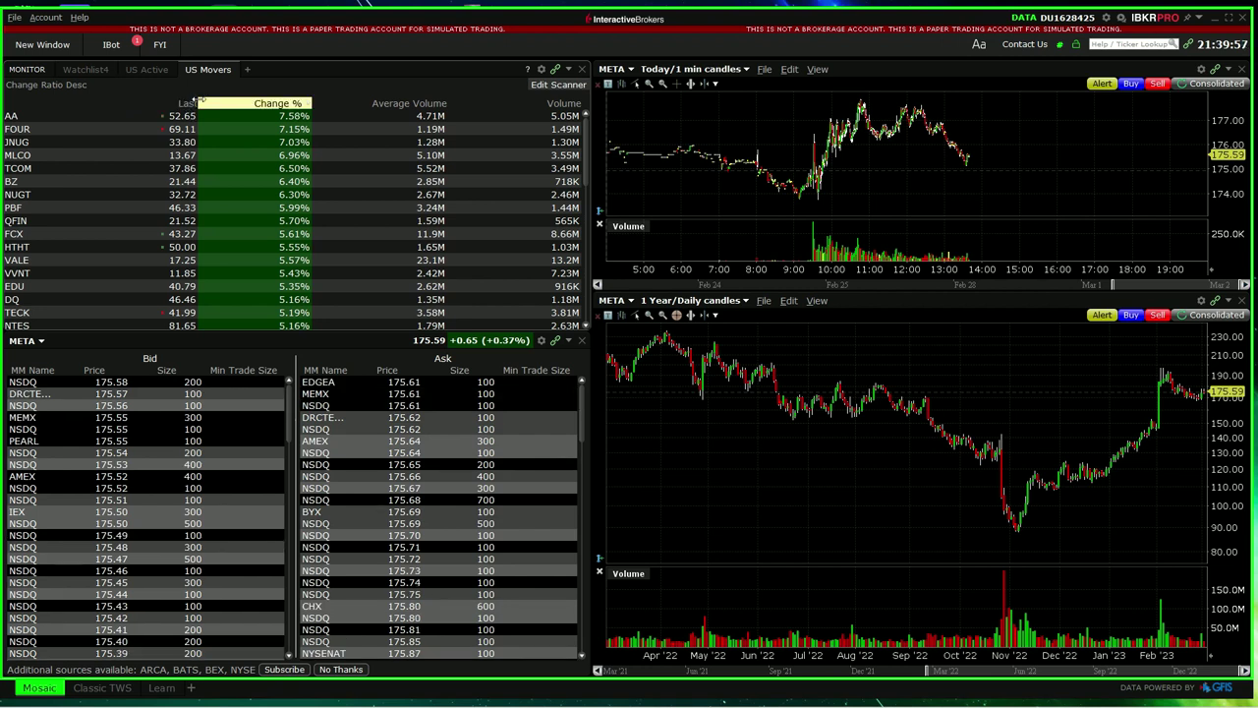
{"action": "left_click_drag", "start_coordinate": [198, 103], "coordinate": [139, 104]}
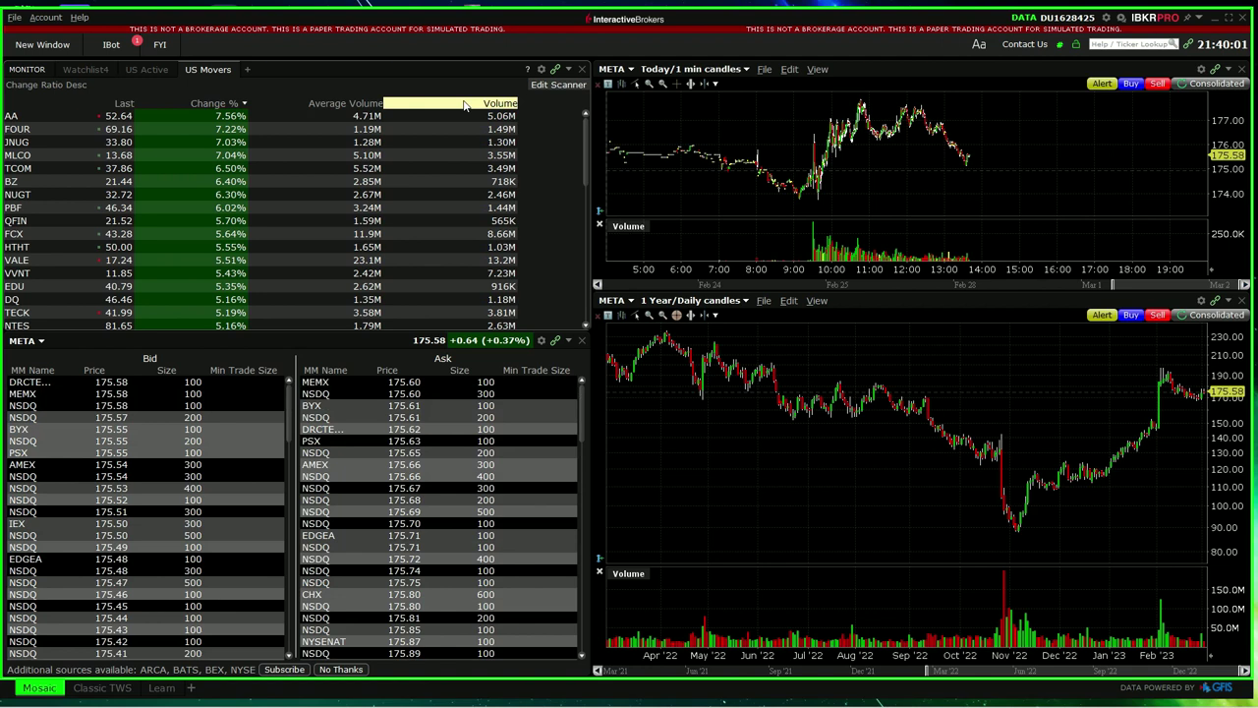
{"action": "right_click", "coordinate": [465, 105]}
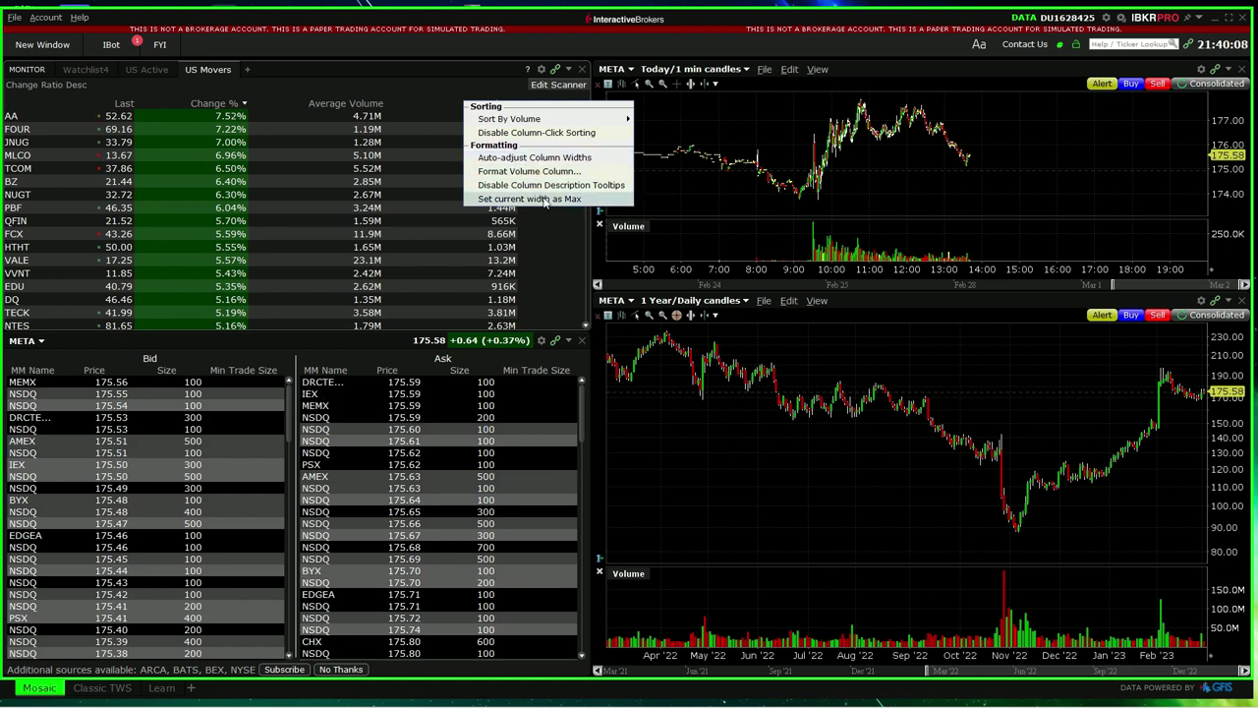
{"action": "mouse_move", "coordinate": [565, 119]}
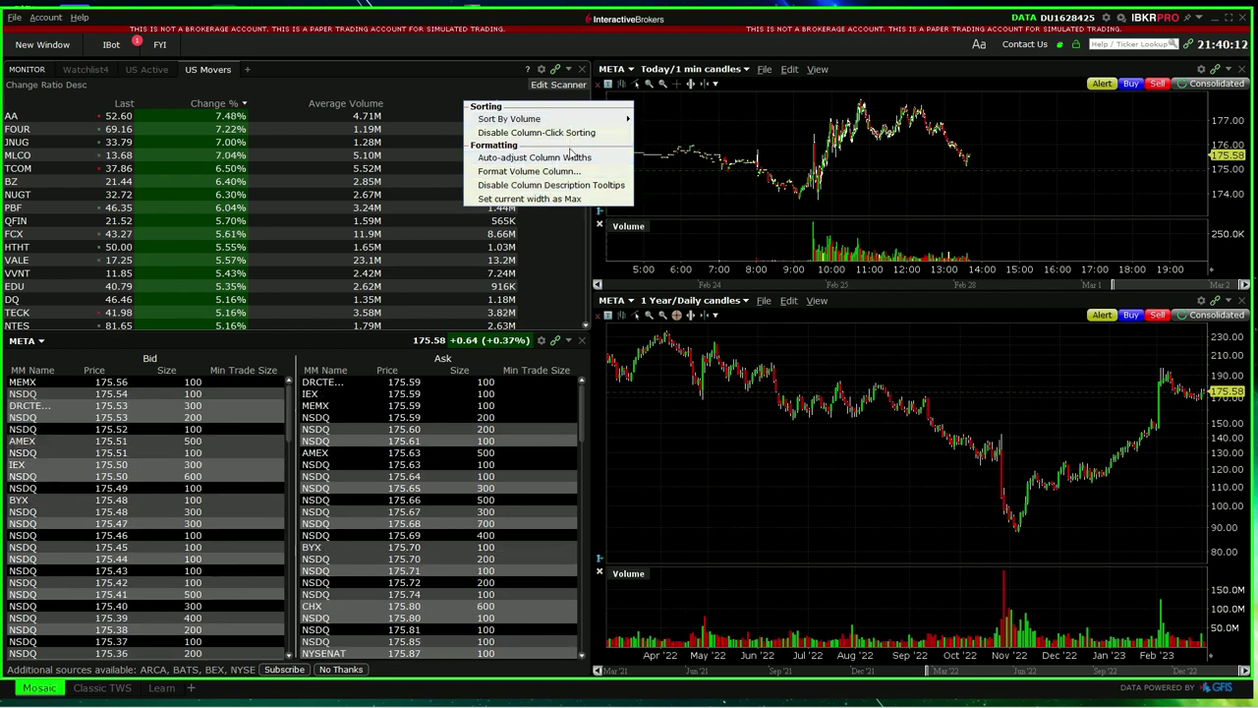
{"action": "left_click", "coordinate": [572, 160]}
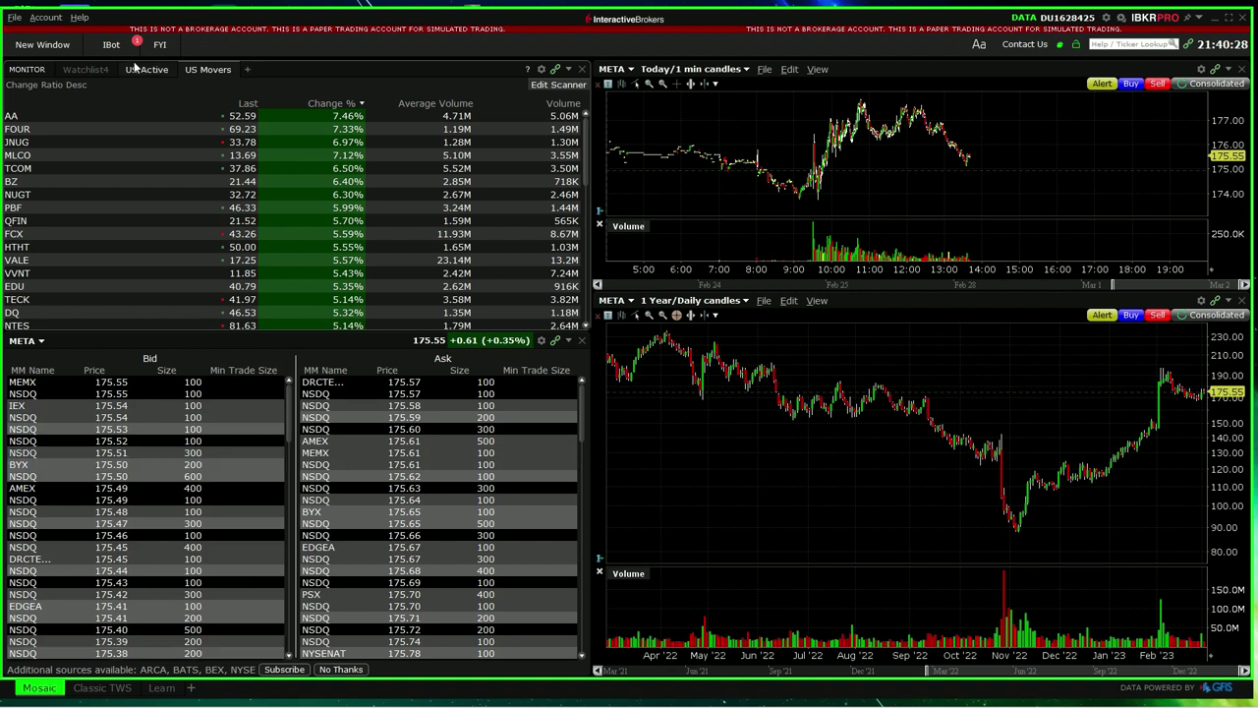
- Open a new scanner window and start creating a new custom scan
{"action": "left_click", "coordinate": [43, 45]}
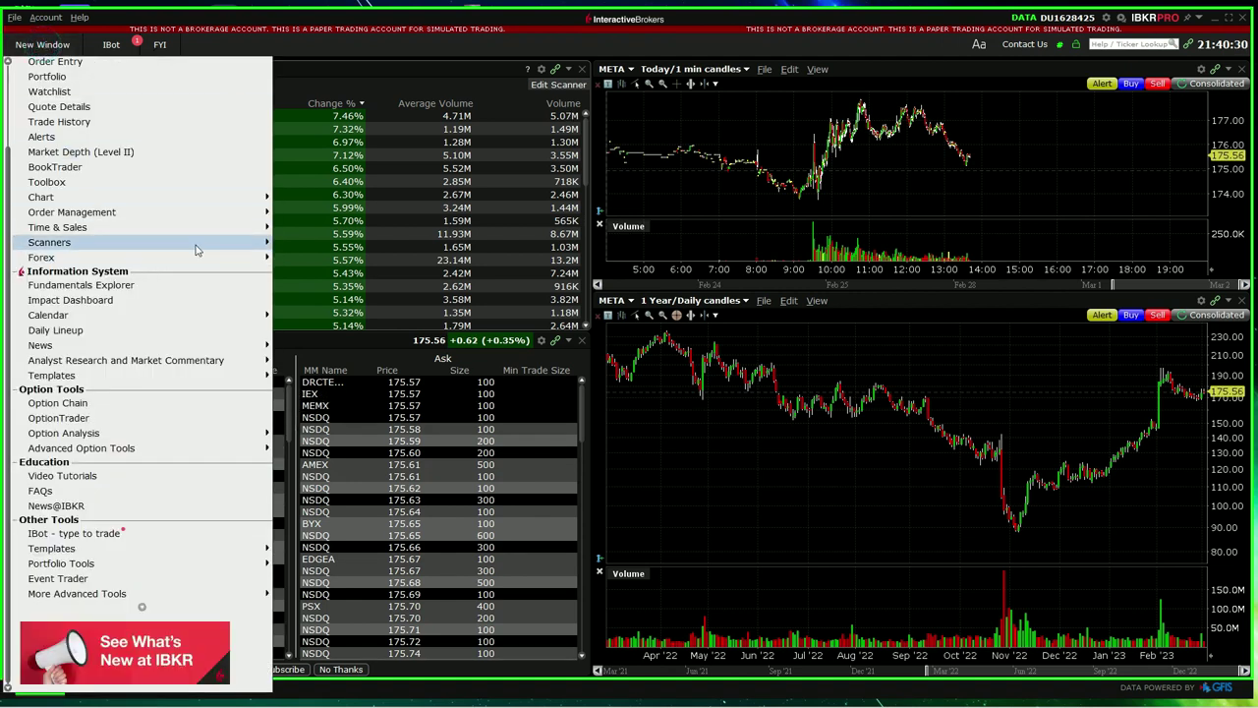
{"action": "mouse_move", "coordinate": [195, 250]}
{"action": "left_click", "coordinate": [383, 242]}
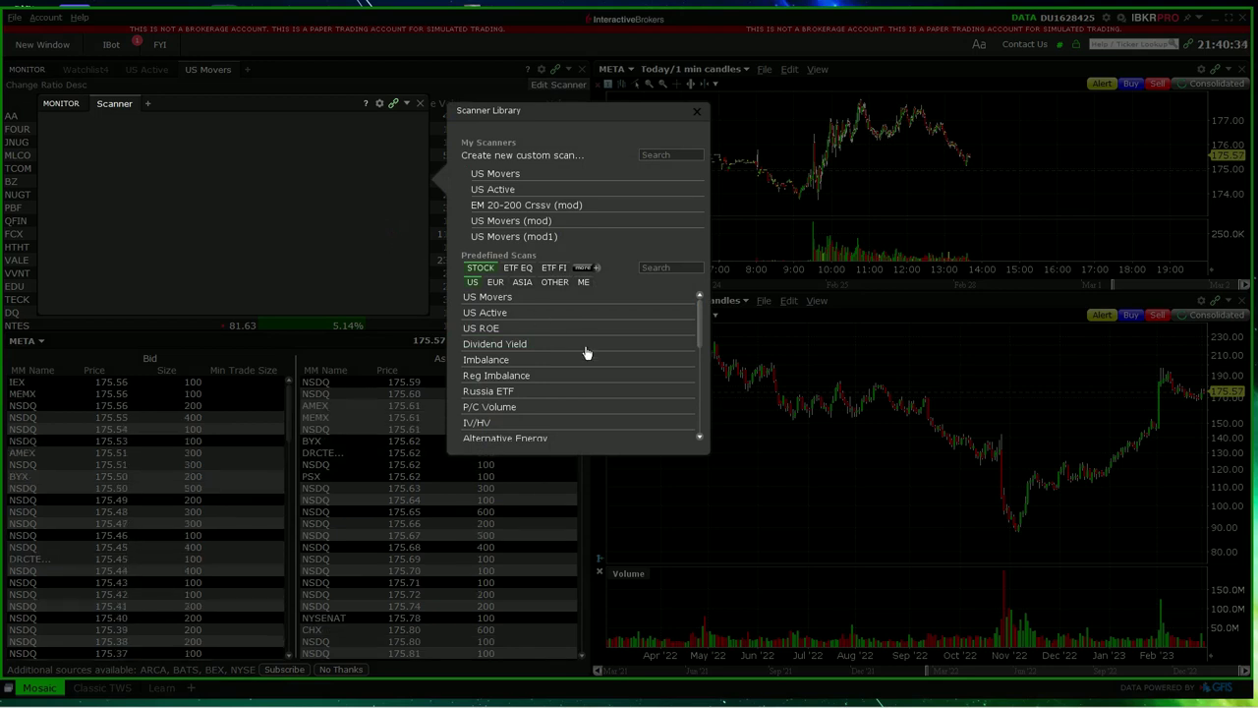
{"action": "left_click", "coordinate": [551, 152]}
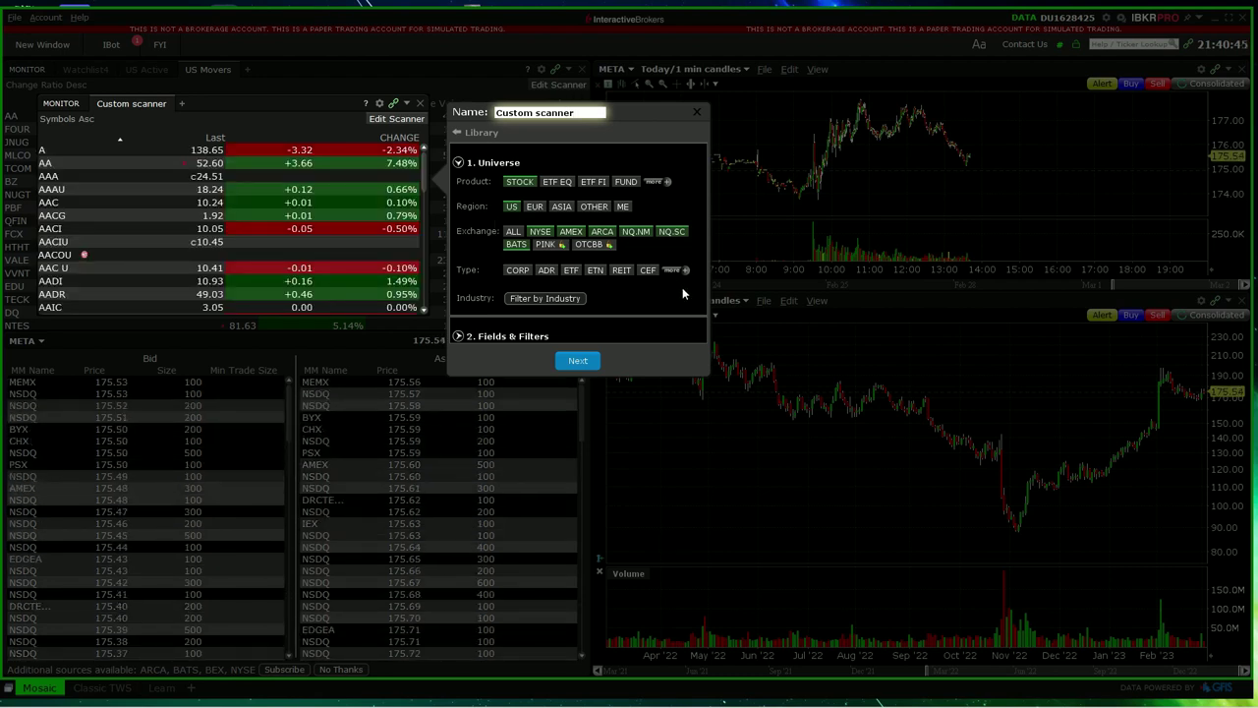
- Check the sector choices of the custom scan's industry filter and keep All Sectors
{"action": "left_click", "coordinate": [569, 299]}
{"action": "left_click", "coordinate": [639, 323]}
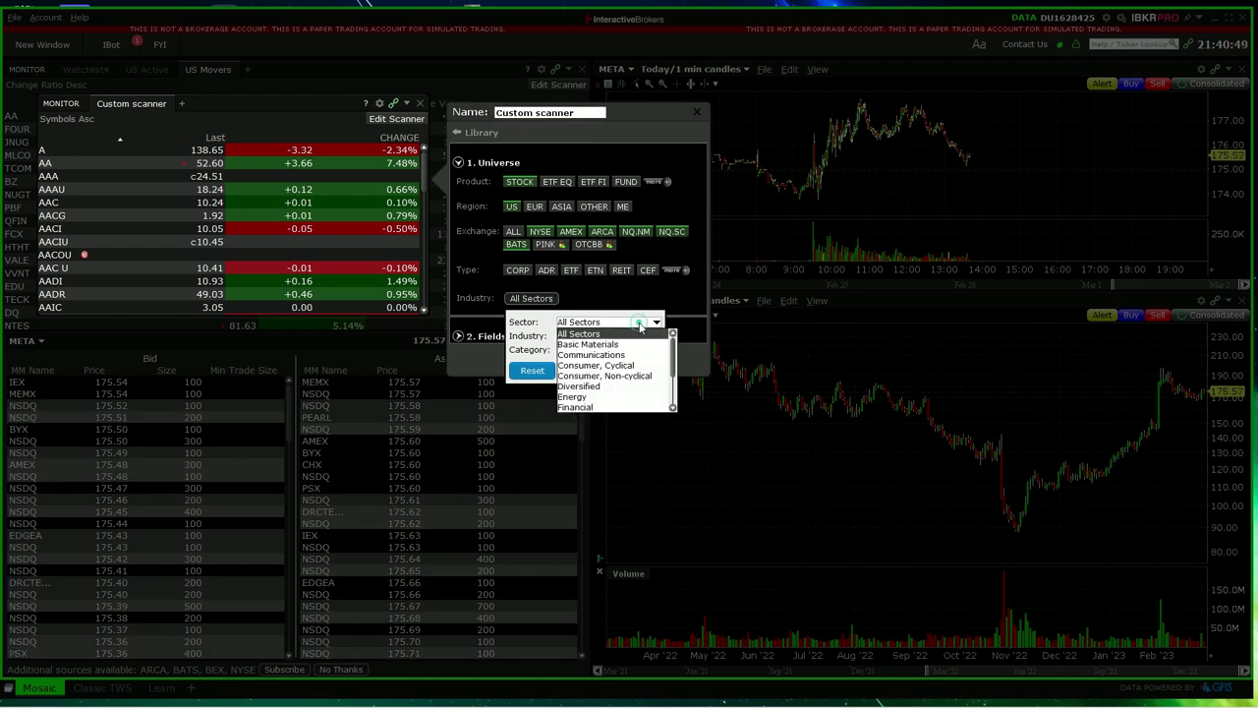
{"action": "left_click", "coordinate": [640, 325]}
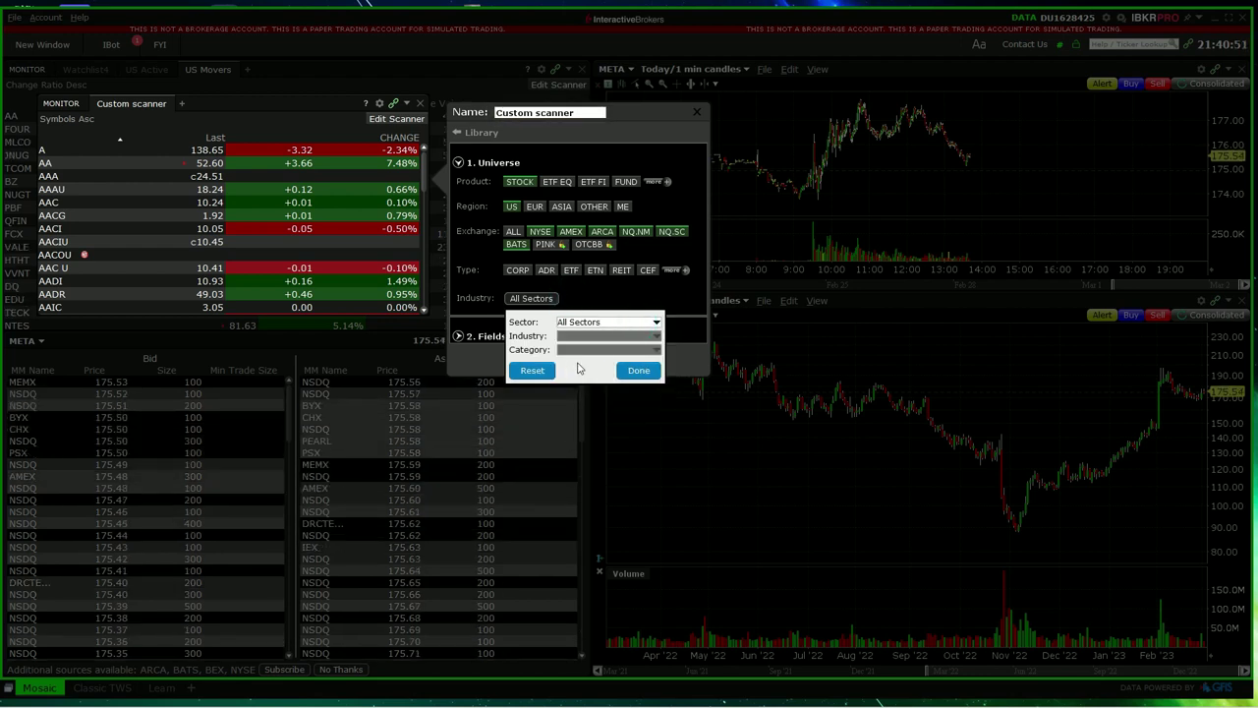
{"action": "left_click", "coordinate": [643, 371]}
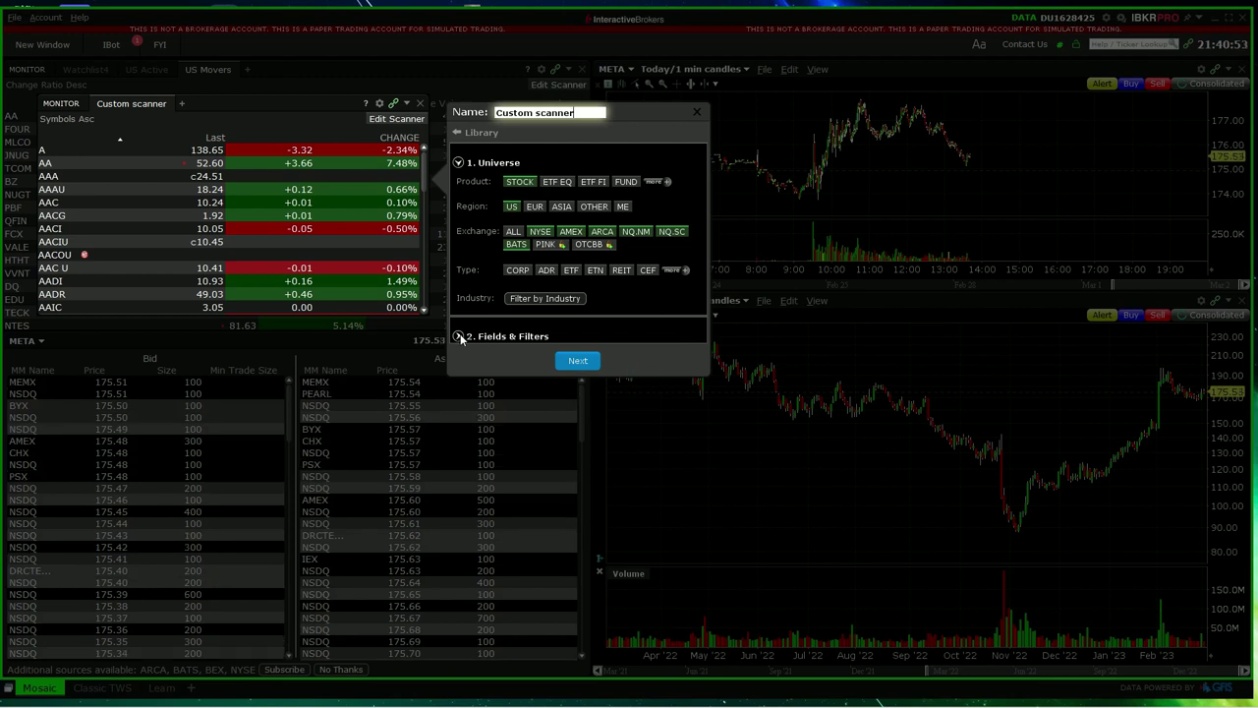
- Filter the custom scan's Last price to a minimum of 20
{"action": "left_click", "coordinate": [457, 336]}
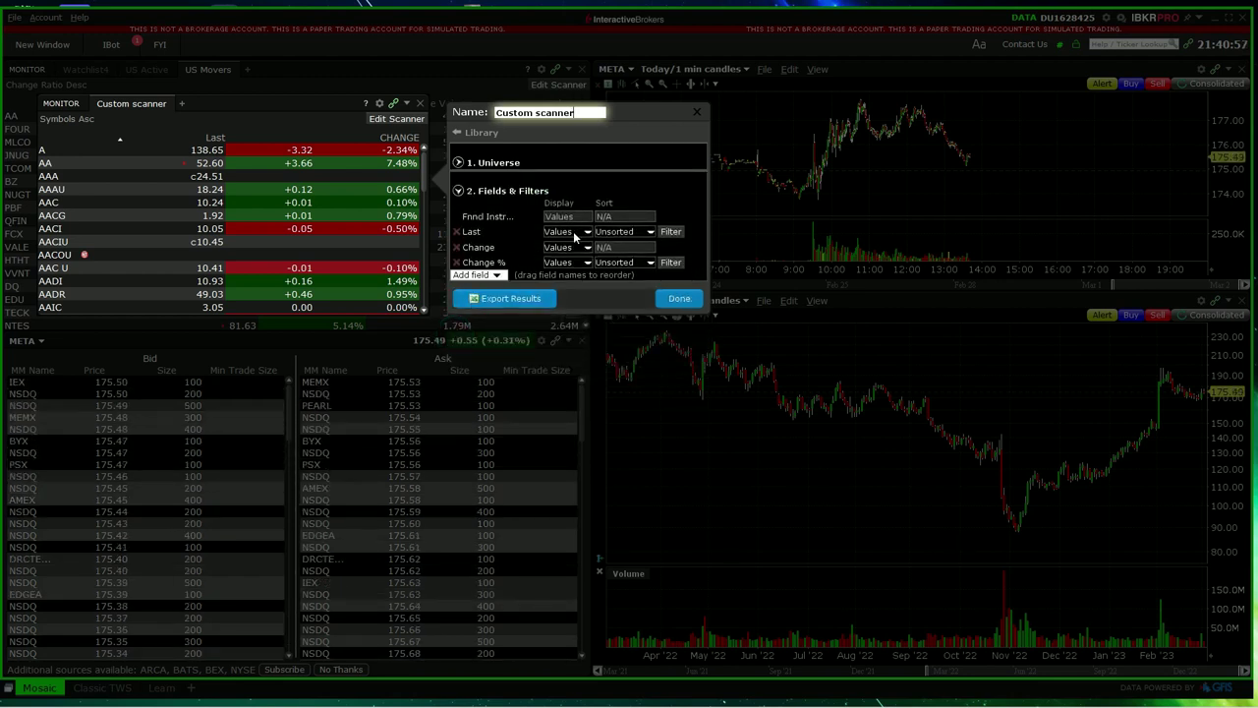
{"action": "left_click", "coordinate": [670, 232]}
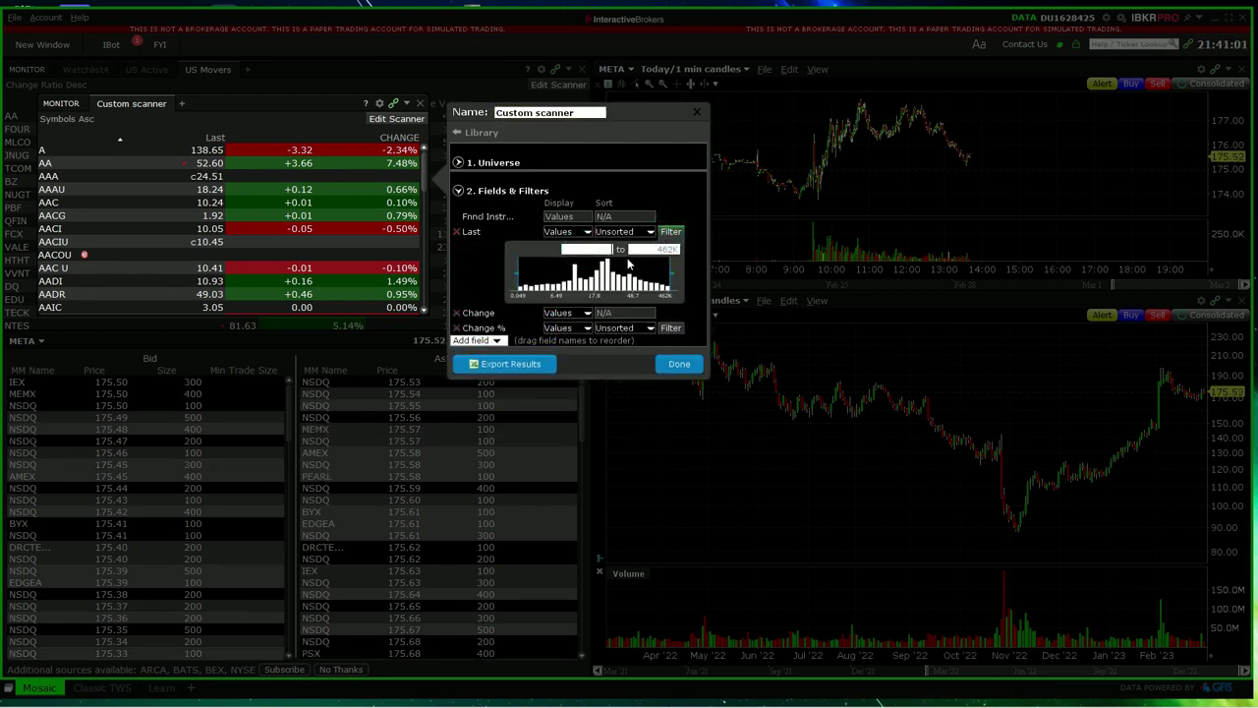
{"action": "type", "text": "20"}
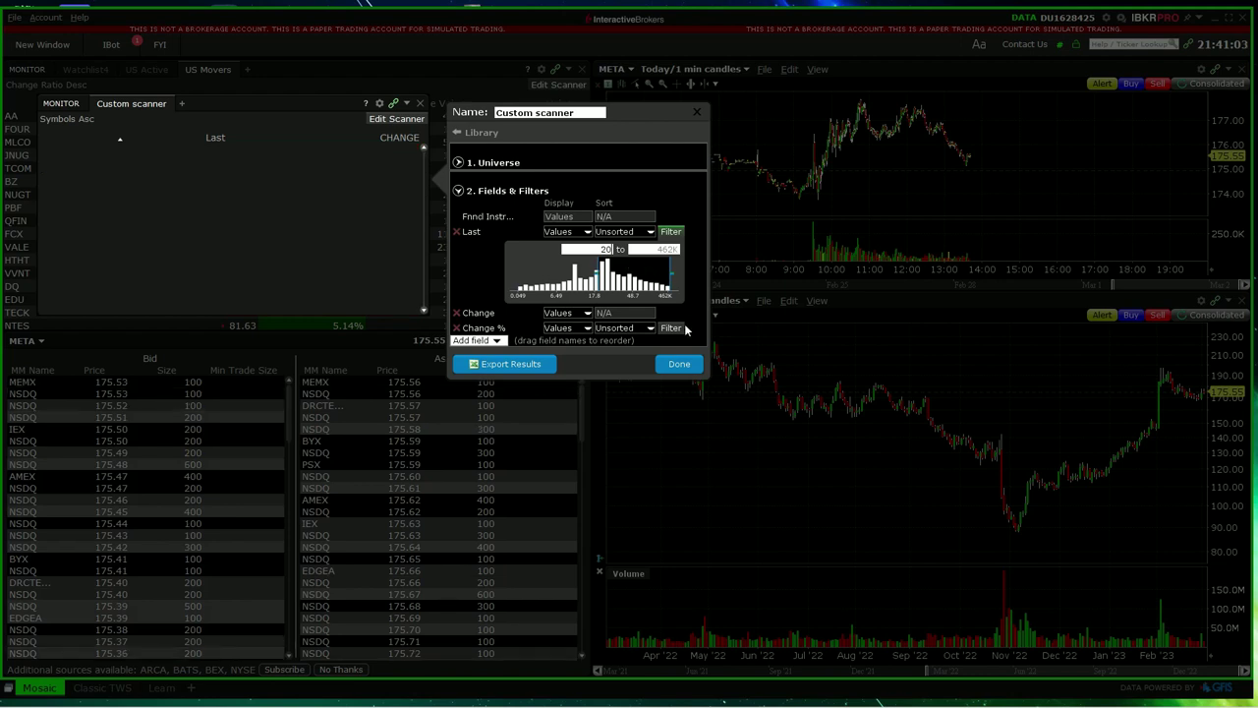
{"action": "left_click", "coordinate": [688, 268]}
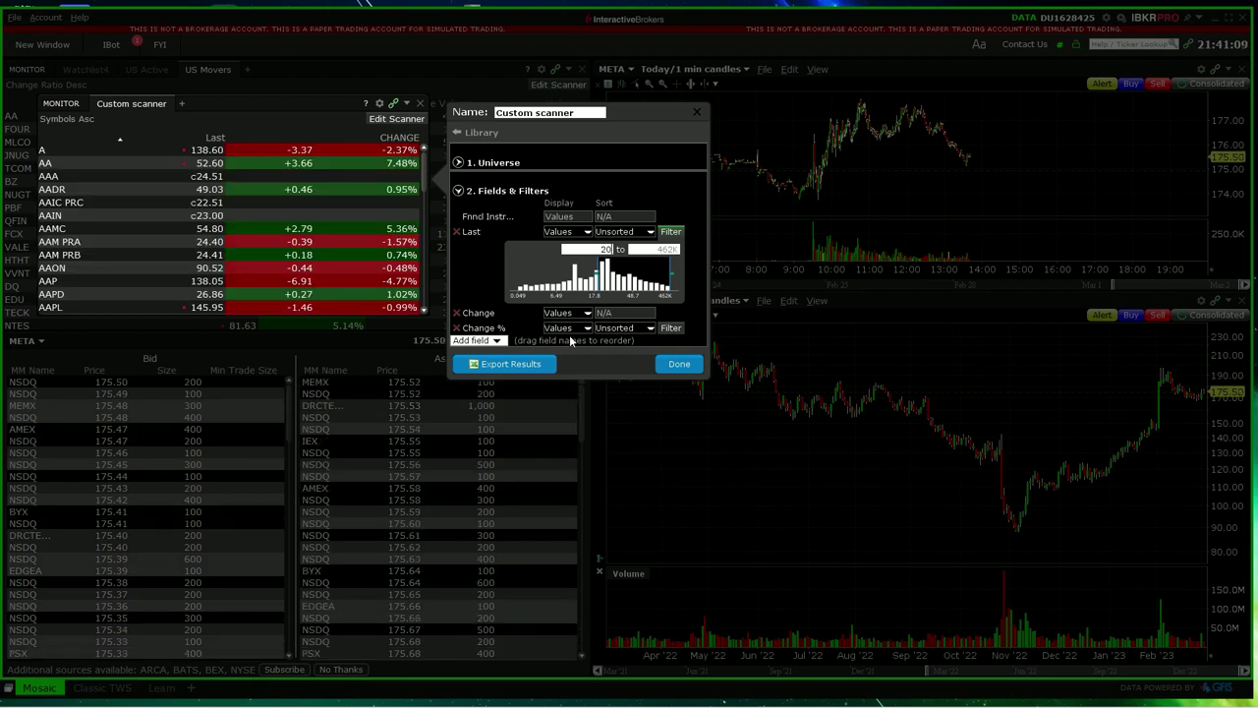
- Filter the custom scan's Change % to a minimum of 3%
{"action": "left_click", "coordinate": [671, 327]}
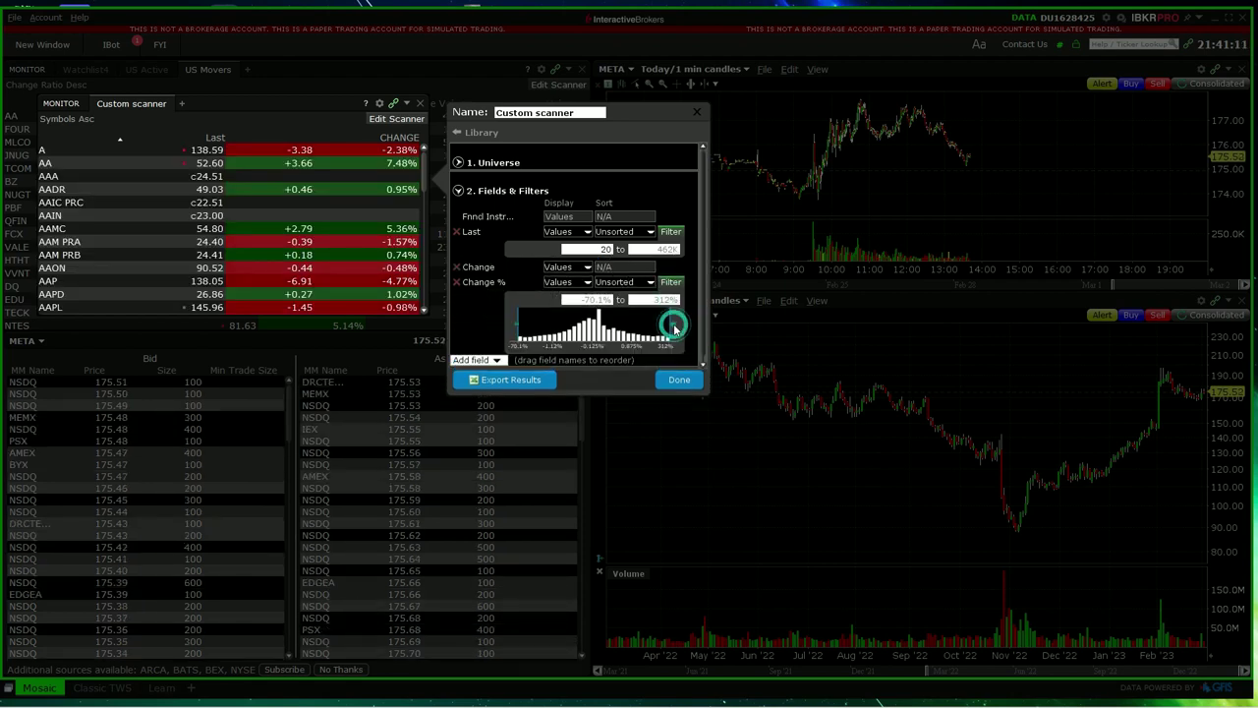
{"action": "left_click", "coordinate": [596, 297]}
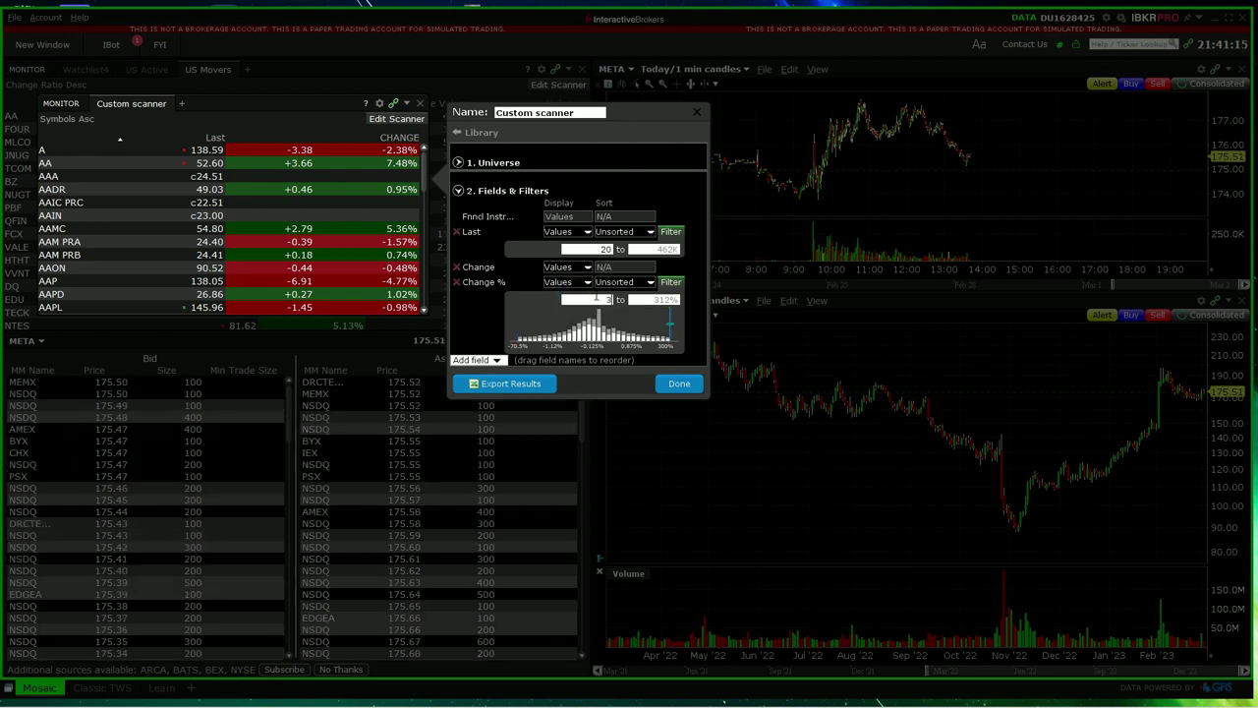
{"action": "type", "text": "3"}
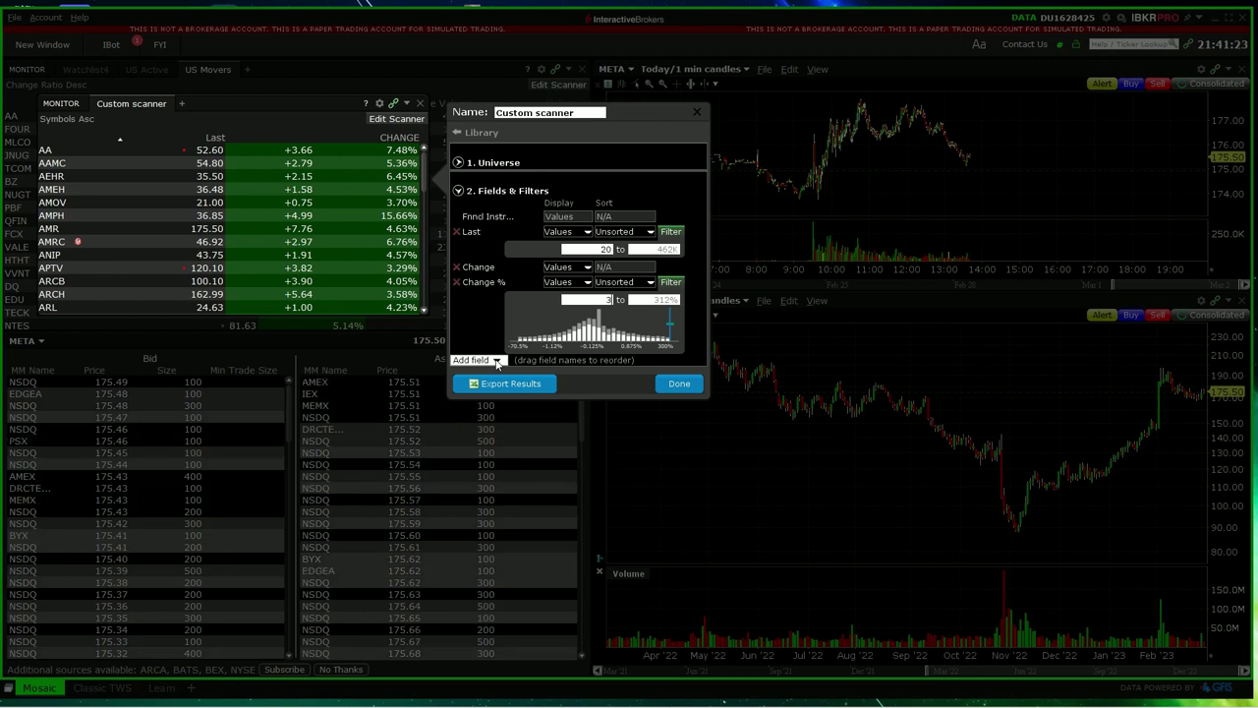
- Add the Average Volume field from the High/Low/Volume/History category to the custom scan
{"action": "left_click", "coordinate": [496, 360]}
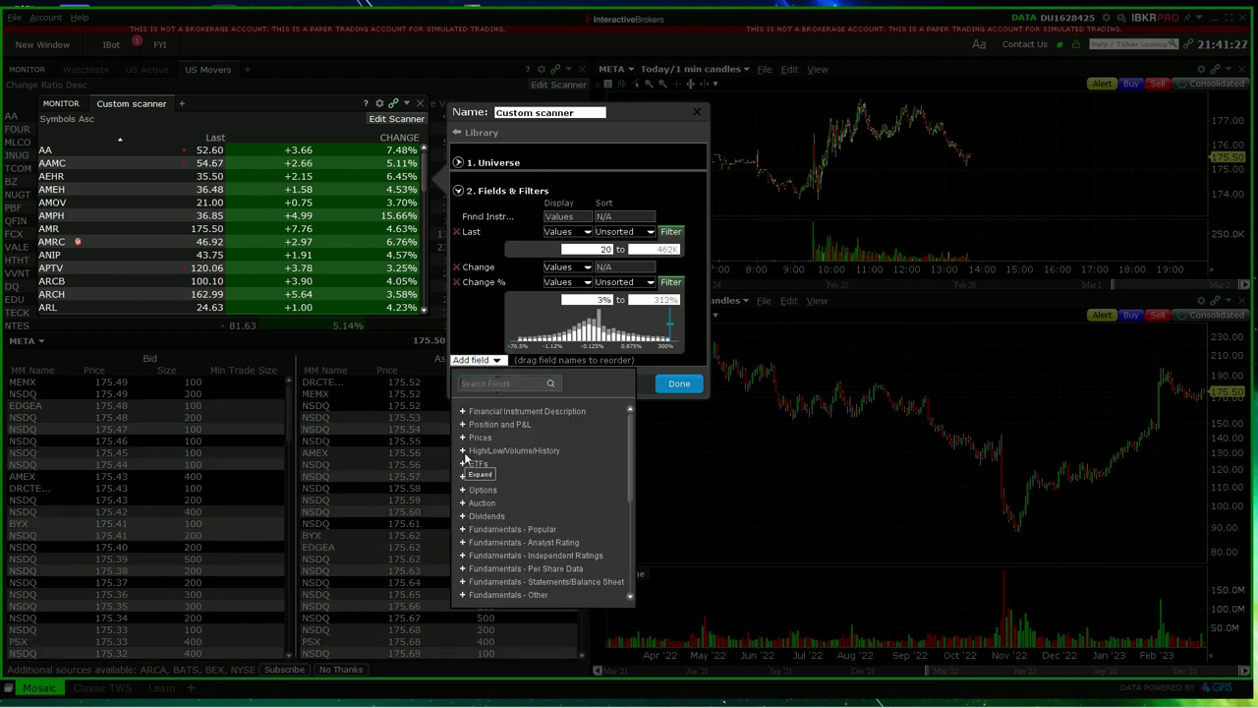
{"action": "left_click", "coordinate": [464, 450]}
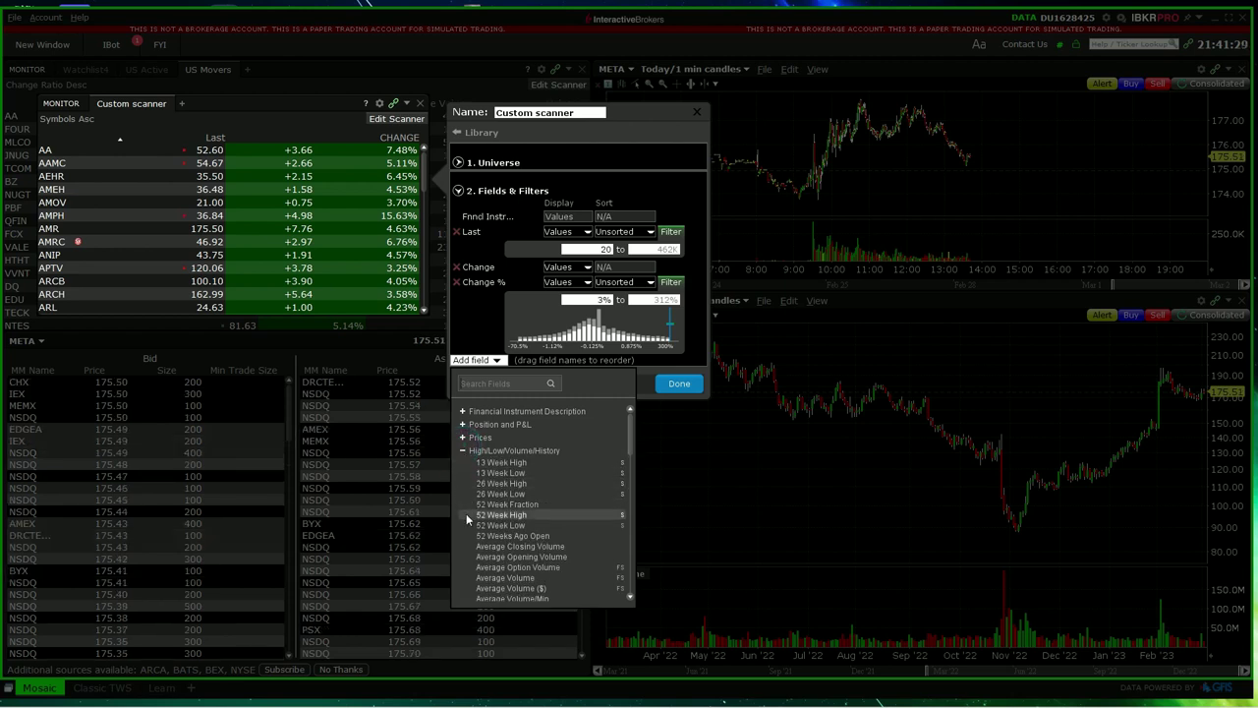
{"action": "scroll", "coordinate": [468, 519], "scroll_direction": "down", "scroll_amount": 5}
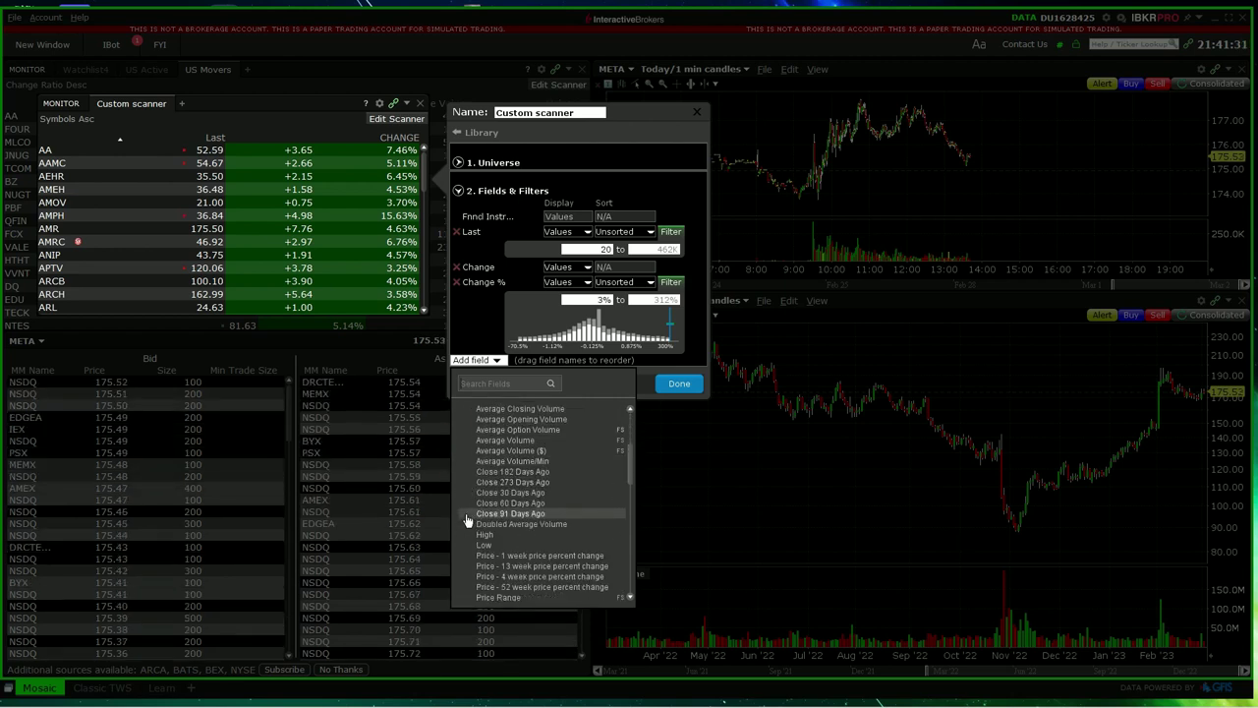
{"action": "left_click", "coordinate": [514, 441]}
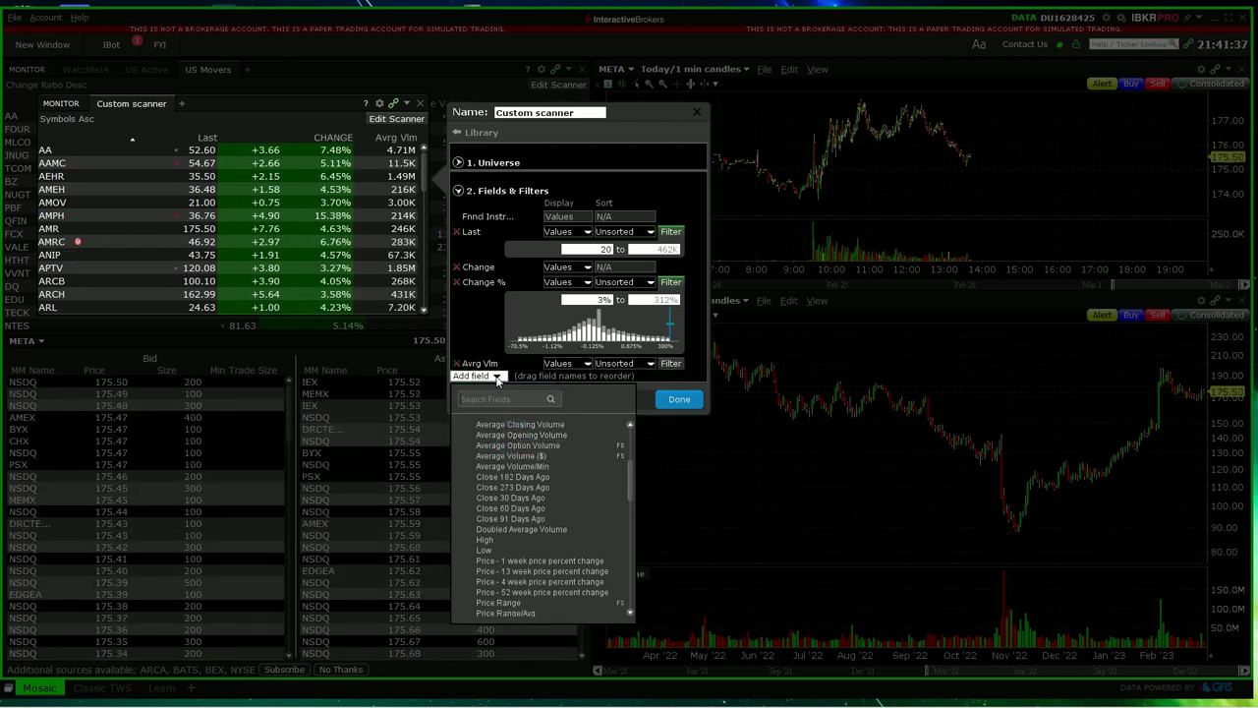
- Add the Volume field from the High/Low/Volume/History category to the custom scan
{"action": "left_click", "coordinate": [497, 377]}
{"action": "left_click", "coordinate": [497, 377]}
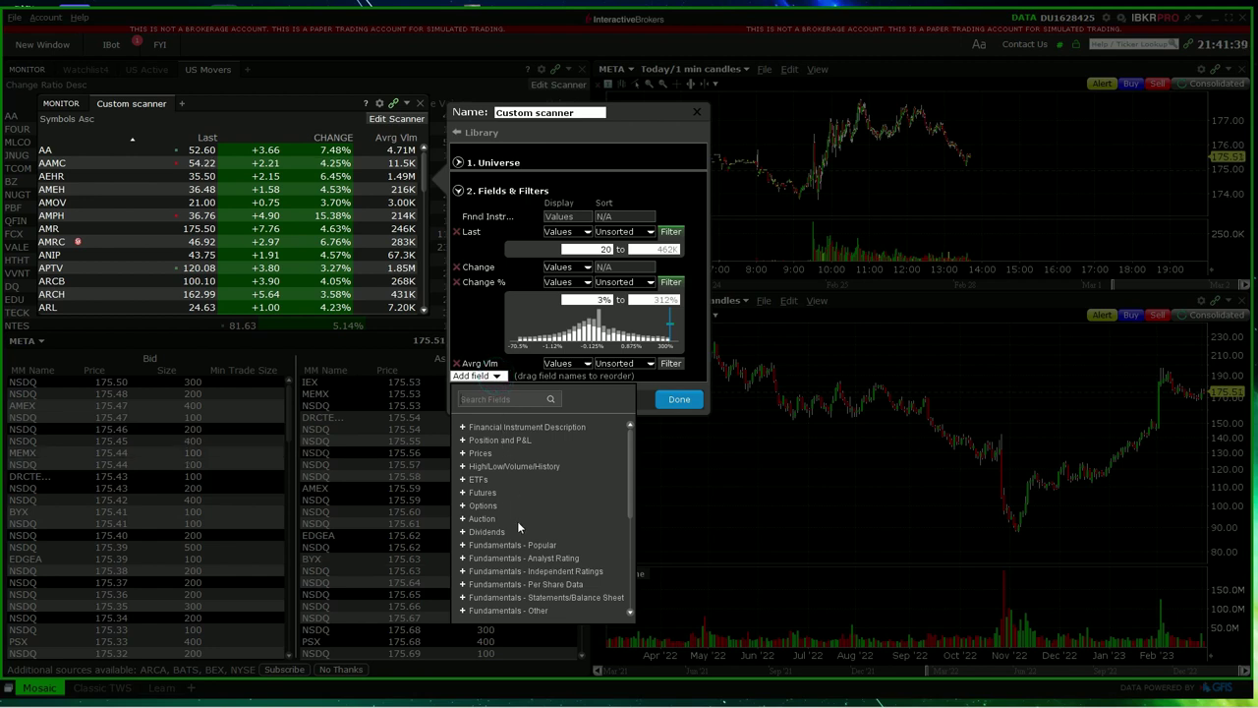
{"action": "left_click", "coordinate": [464, 466]}
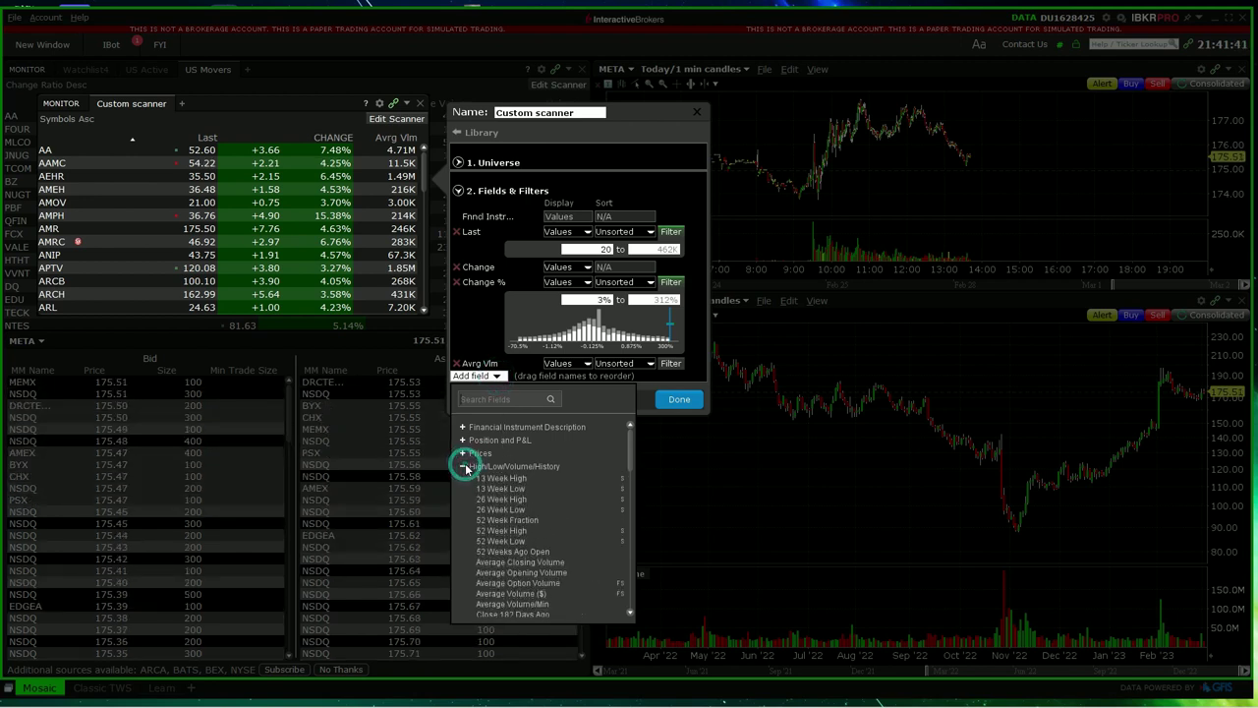
{"action": "scroll", "coordinate": [531, 548], "scroll_direction": "down", "scroll_amount": 10}
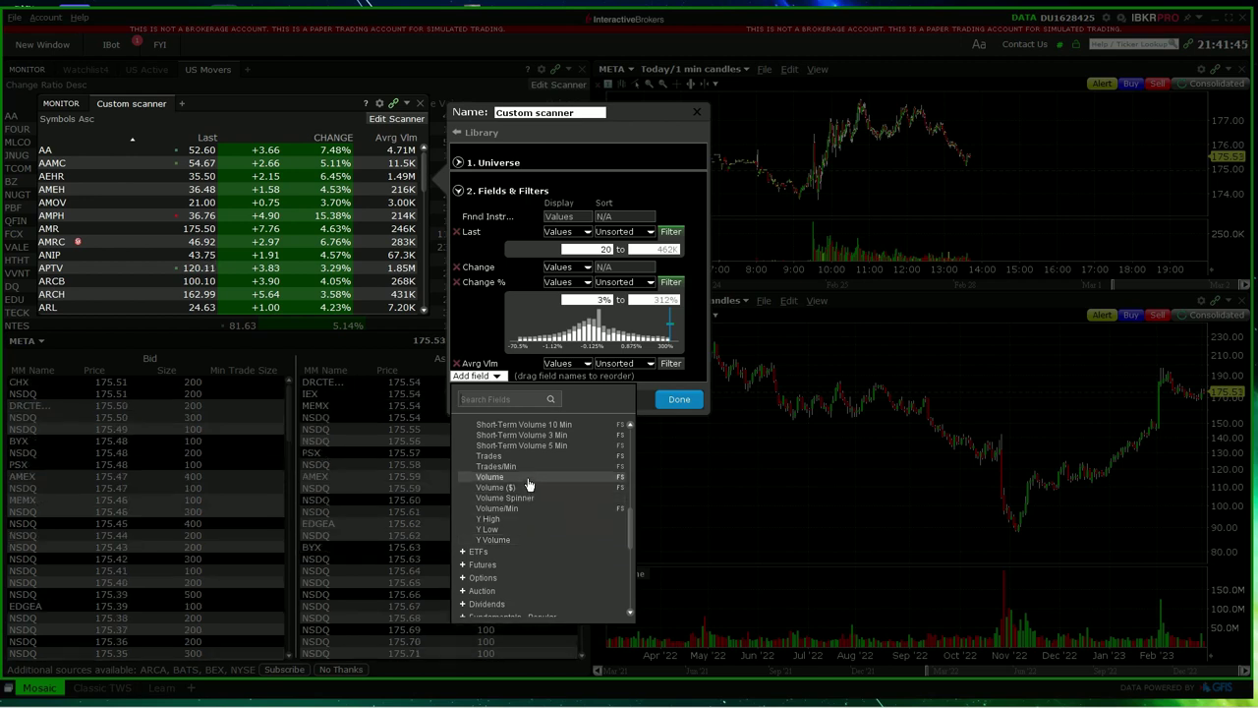
{"action": "double_click", "coordinate": [528, 479]}
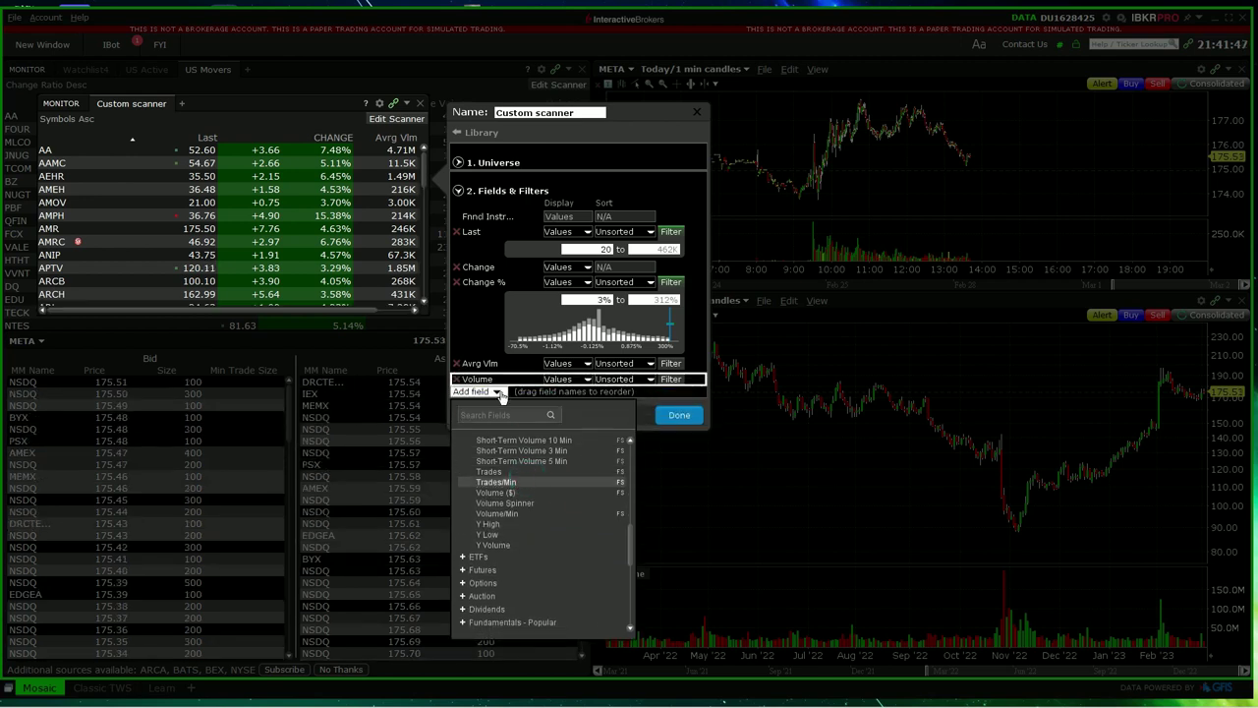
- Browse the other available scan fields, including the Social Sentiment, Short Selling and Technical Indicator categories
{"action": "double_click", "coordinate": [499, 392]}
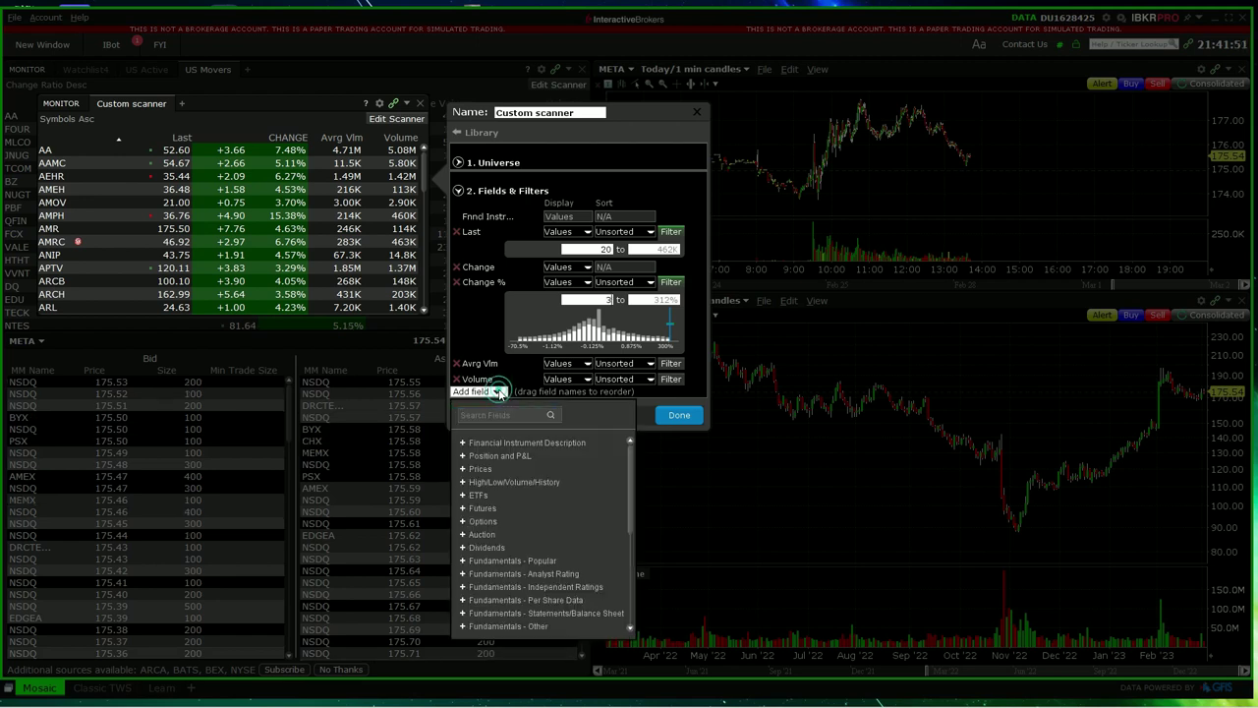
{"action": "scroll", "coordinate": [545, 569], "scroll_direction": "down", "scroll_amount": 5}
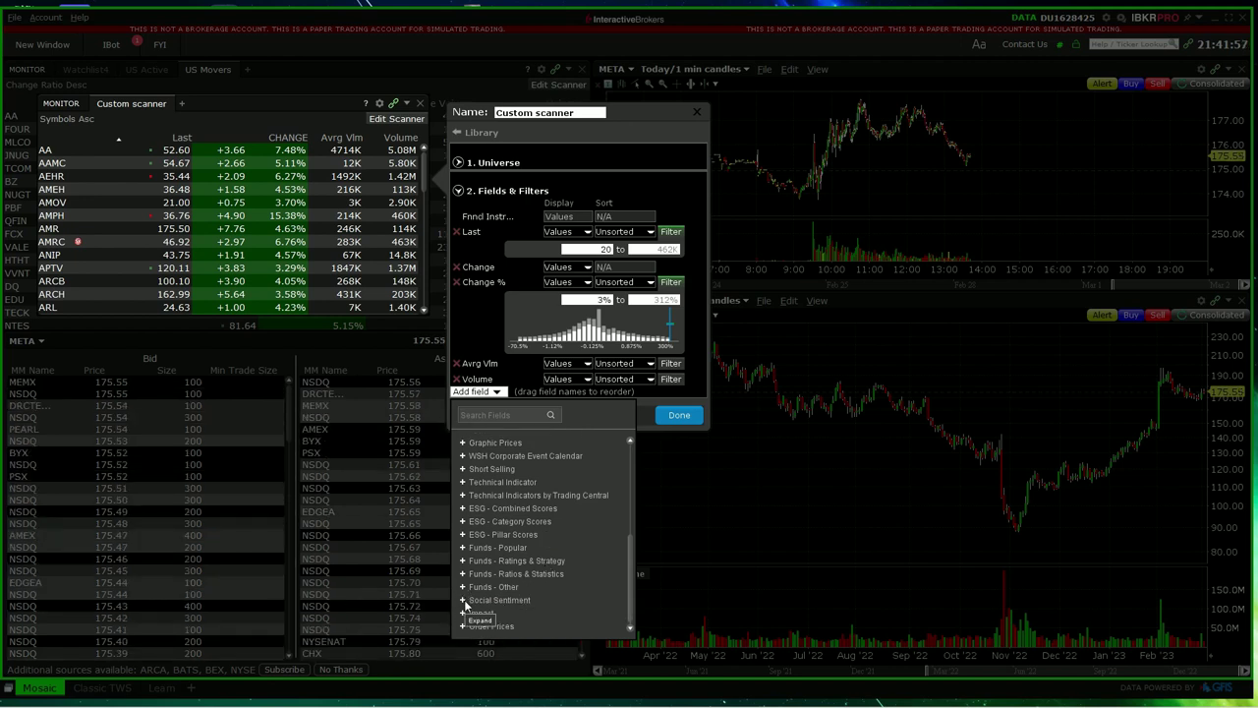
{"action": "left_click", "coordinate": [463, 599]}
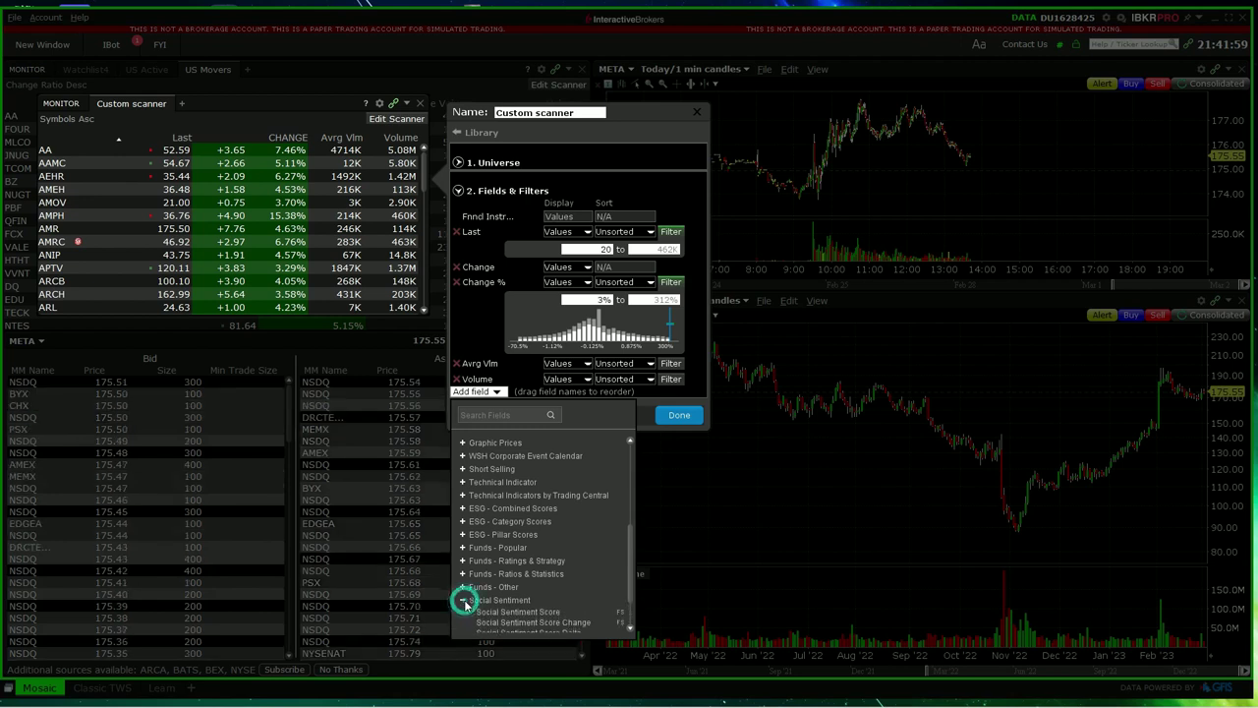
{"action": "scroll", "coordinate": [526, 575], "scroll_direction": "down", "scroll_amount": 2}
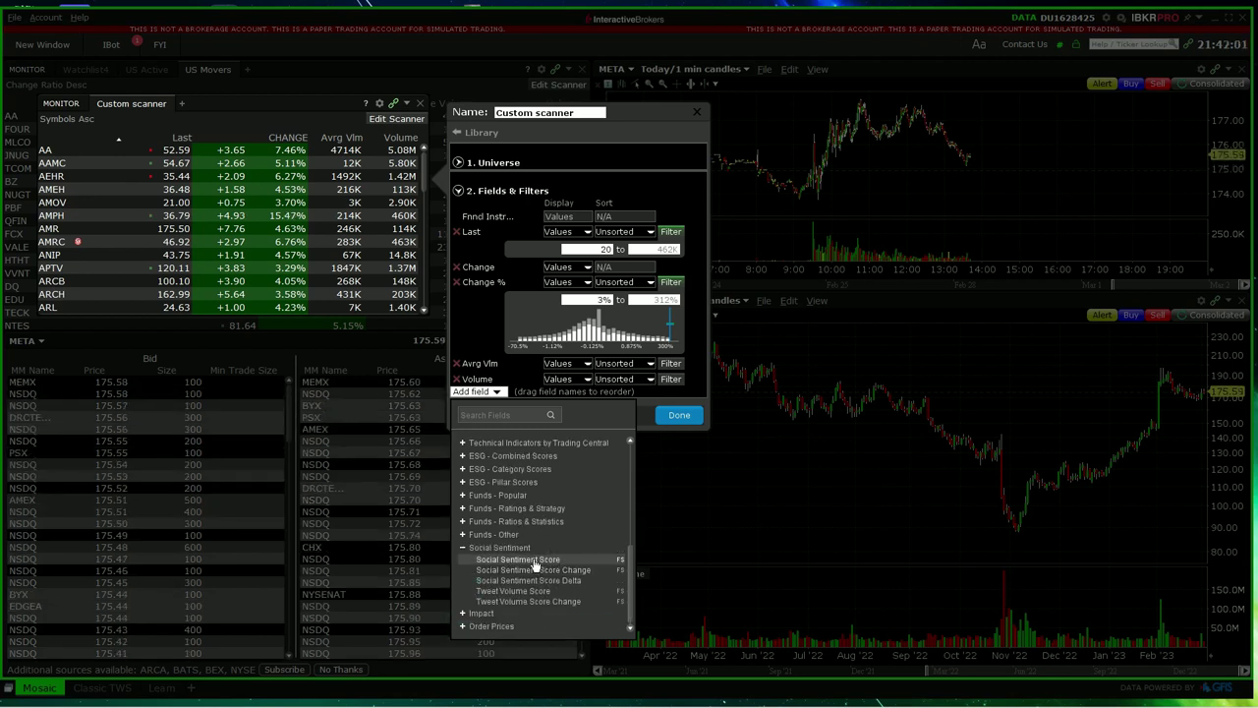
{"action": "mouse_move", "coordinate": [511, 596]}
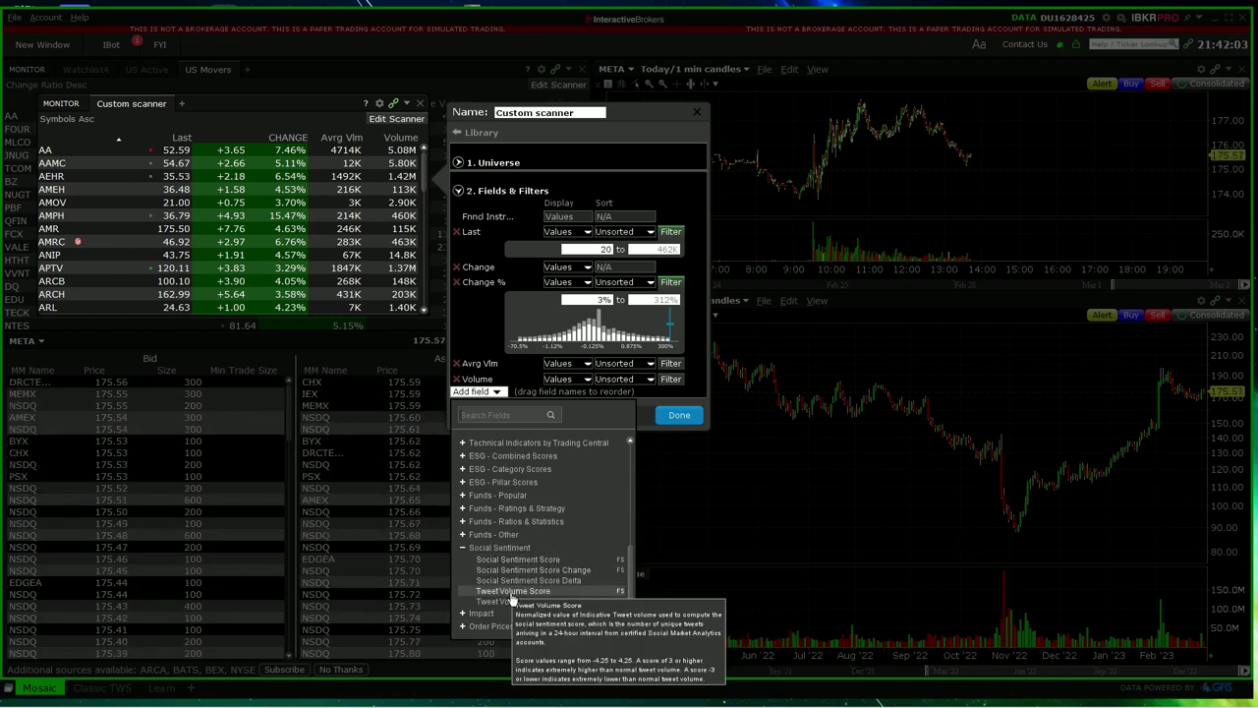
{"action": "left_click", "coordinate": [462, 548]}
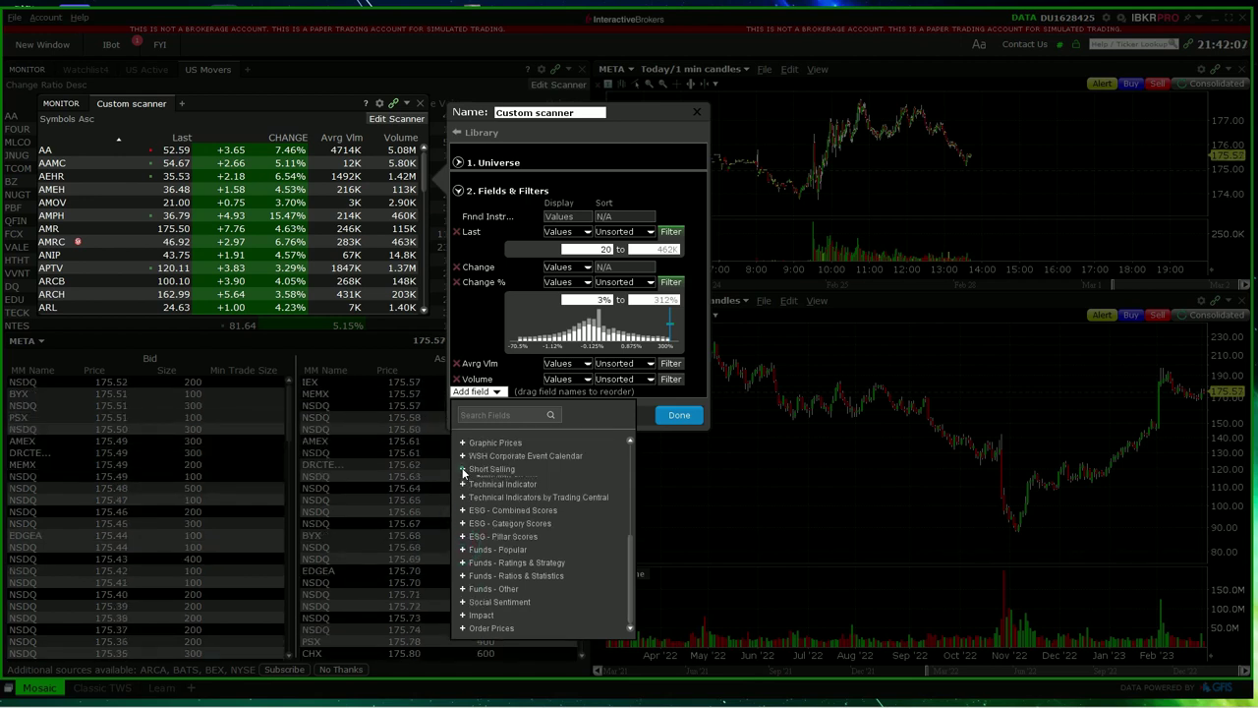
{"action": "left_click", "coordinate": [462, 469]}
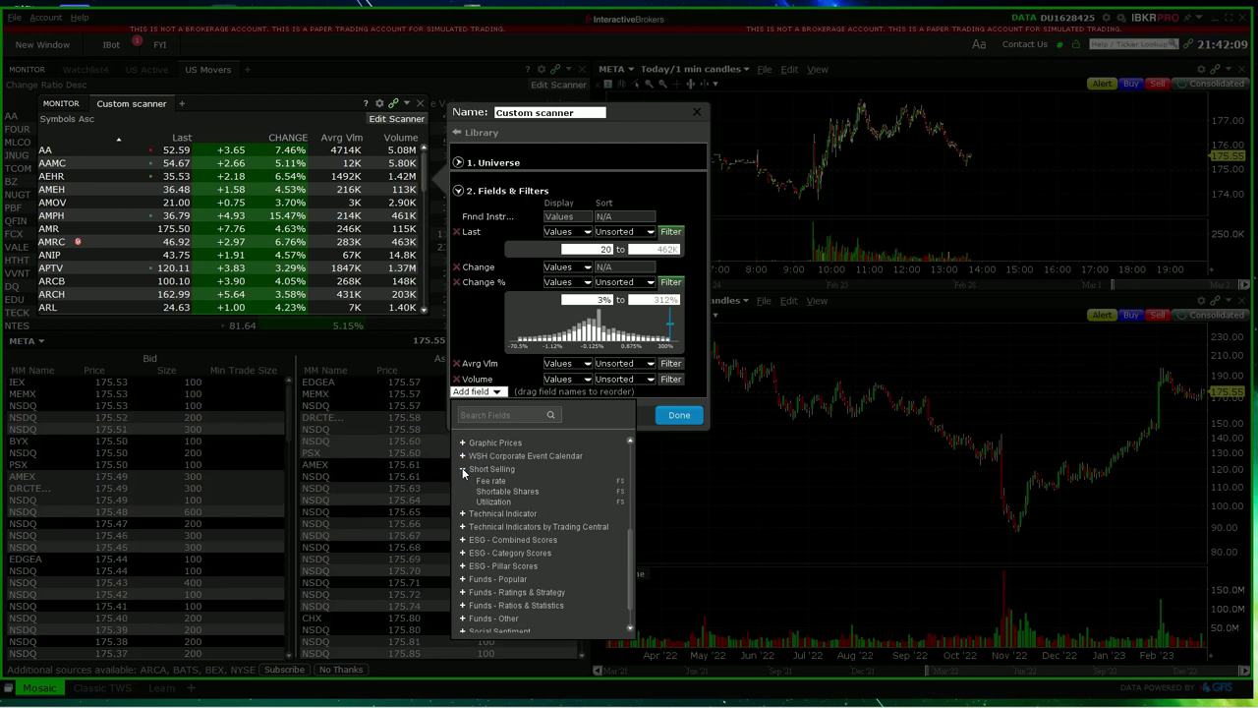
{"action": "left_click", "coordinate": [463, 469]}
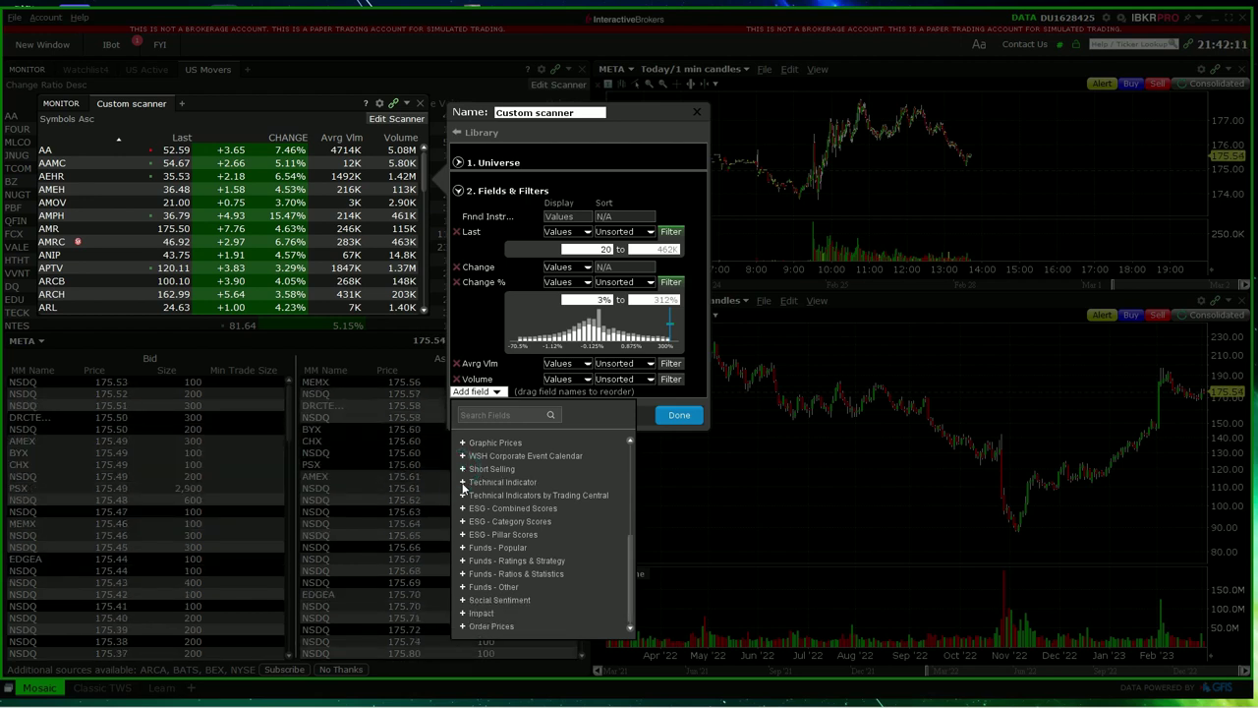
{"action": "left_click", "coordinate": [463, 483]}
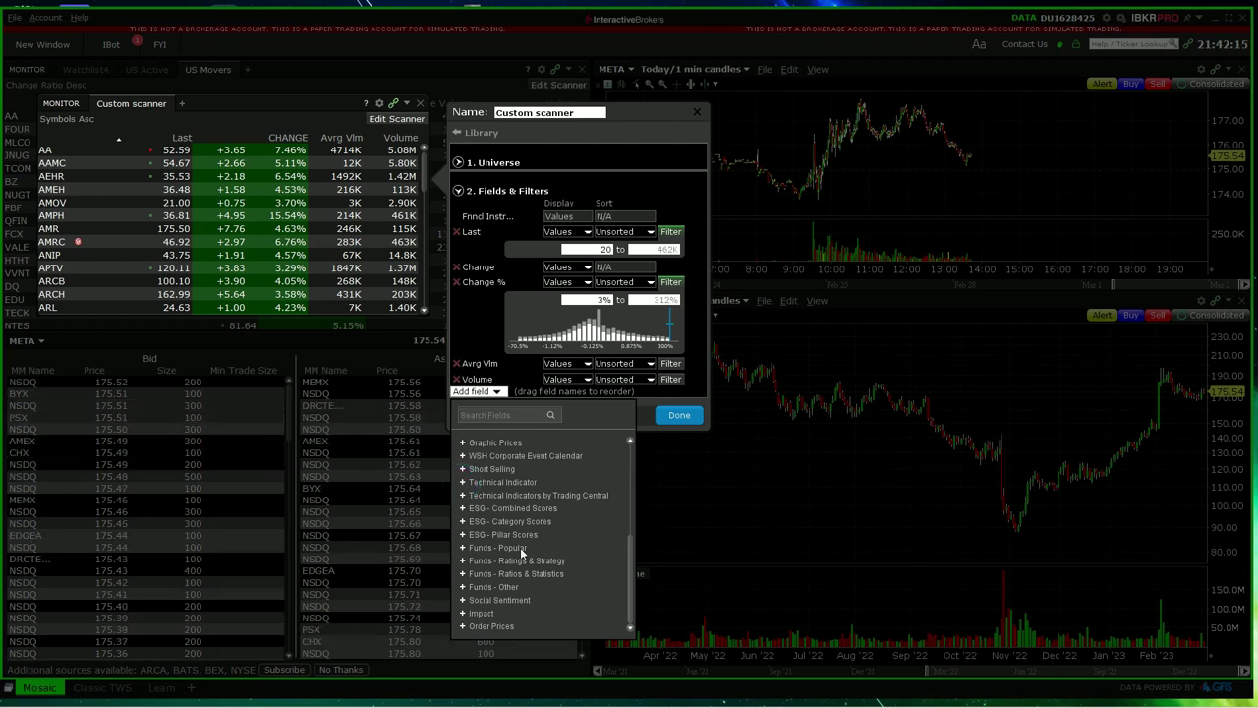
{"action": "scroll", "coordinate": [520, 547], "scroll_direction": "up", "scroll_amount": 5}
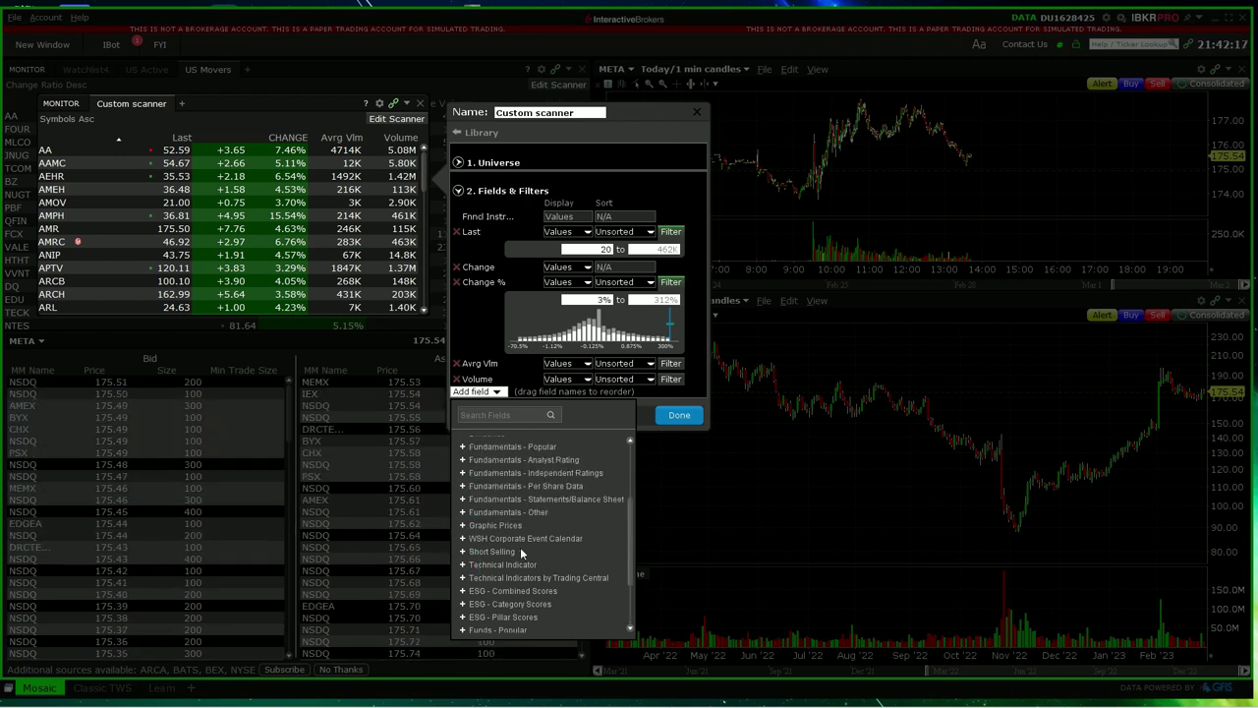
{"action": "scroll", "coordinate": [551, 505], "scroll_direction": "up", "scroll_amount": 1}
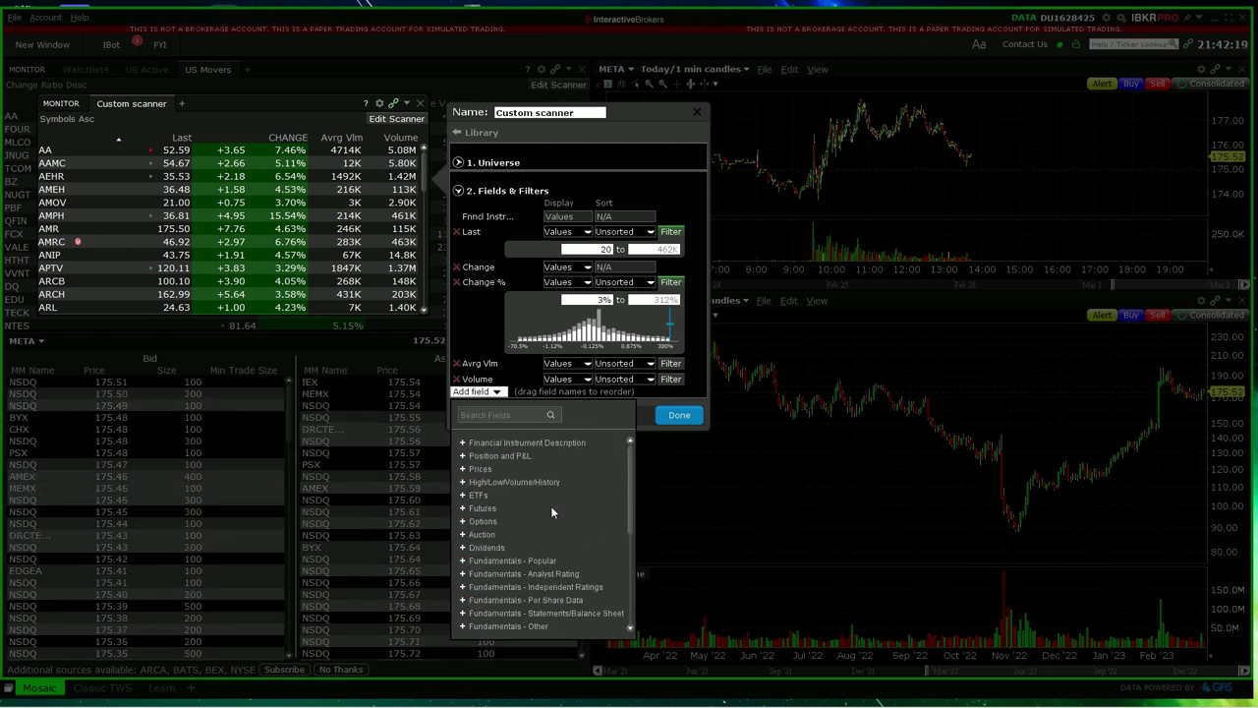
- Finish editing the custom scan
{"action": "left_click", "coordinate": [681, 413]}
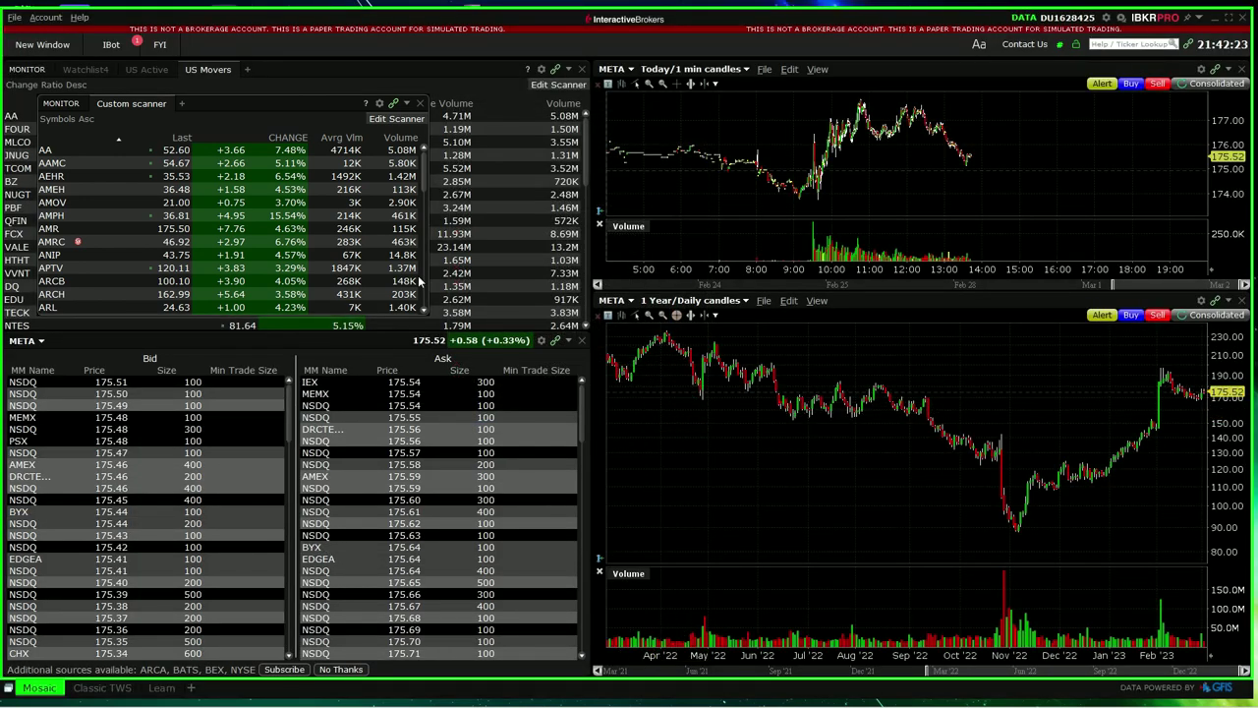